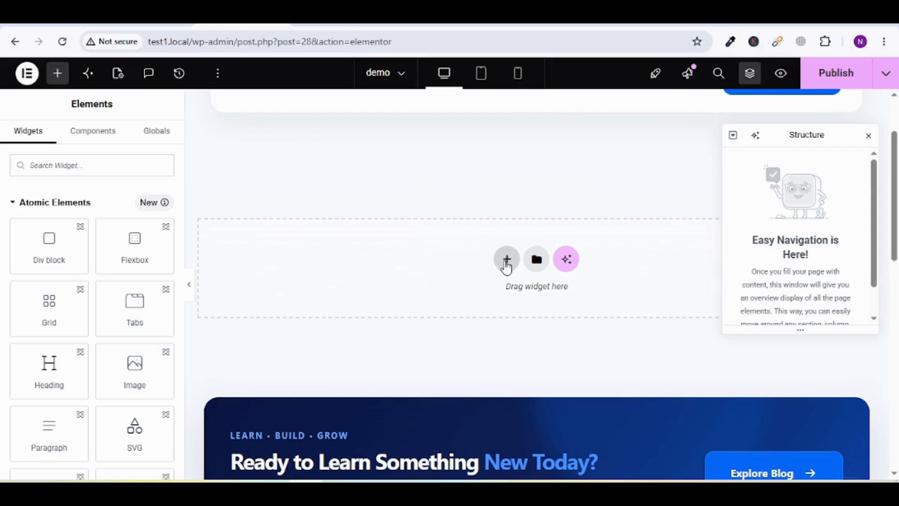
Add a flexbox container with the single downward-direction structure in the empty area above the "Ready to Learn Something New Today?" banner.
left_click(506, 266)
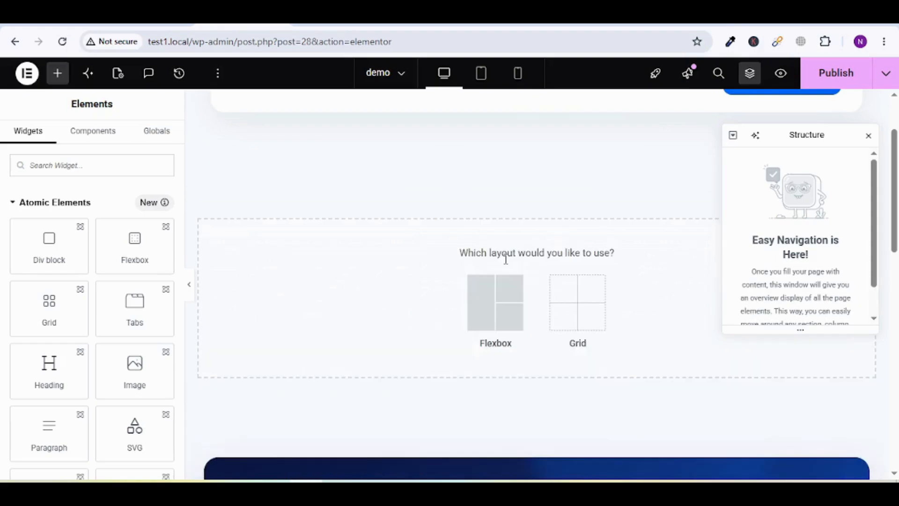
left_click(489, 305)
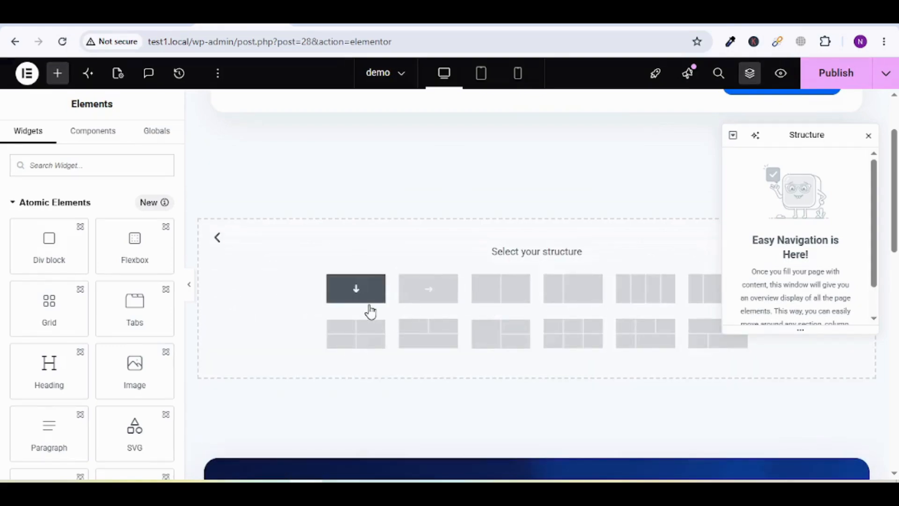
left_click(356, 289)
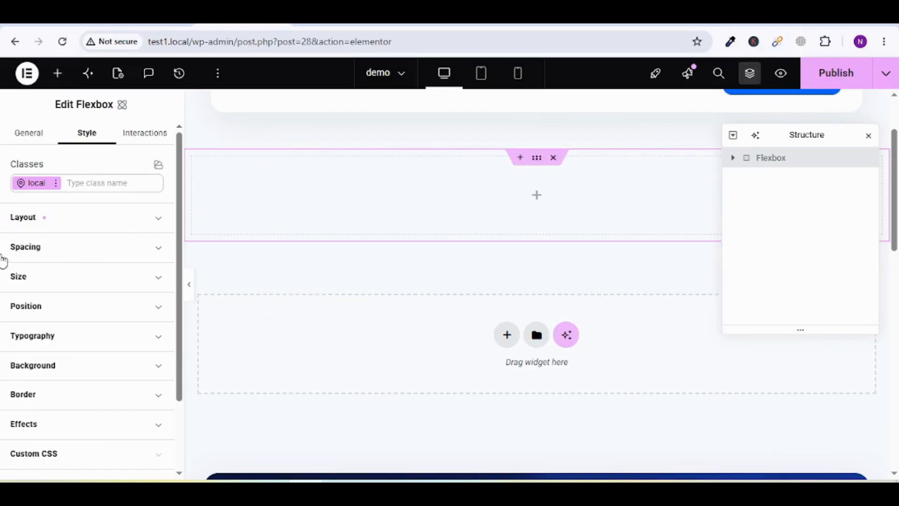
Set the new flexbox's margin and padding to 0 px on all sides.
left_click(97, 241)
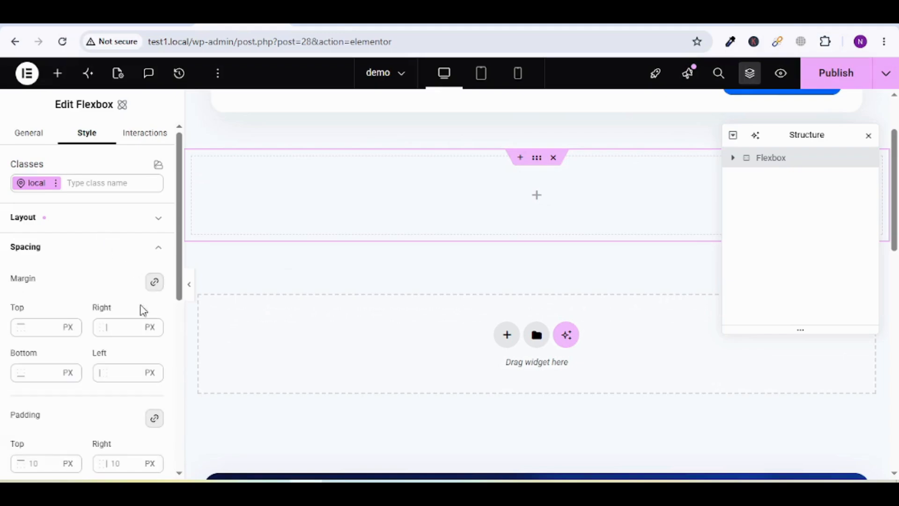
left_click(113, 322)
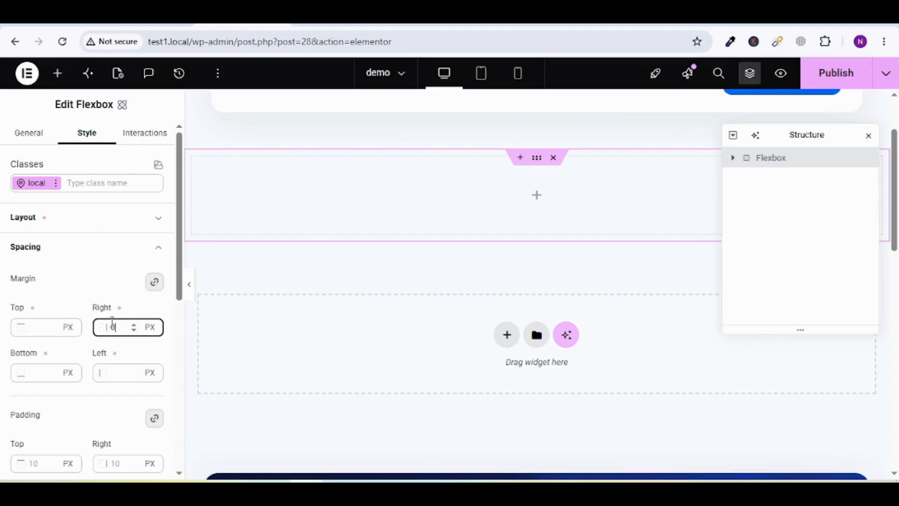
type("0")
scroll(131, 408, "down", 3)
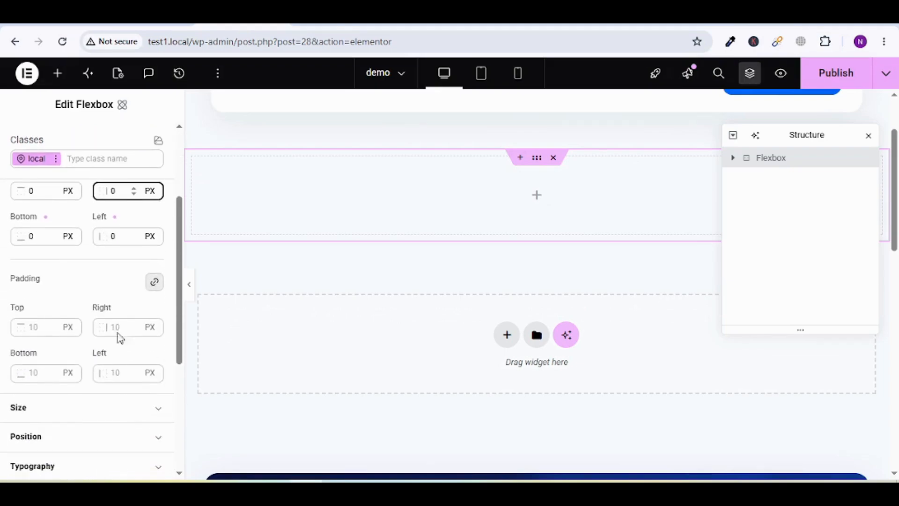
left_click(117, 327)
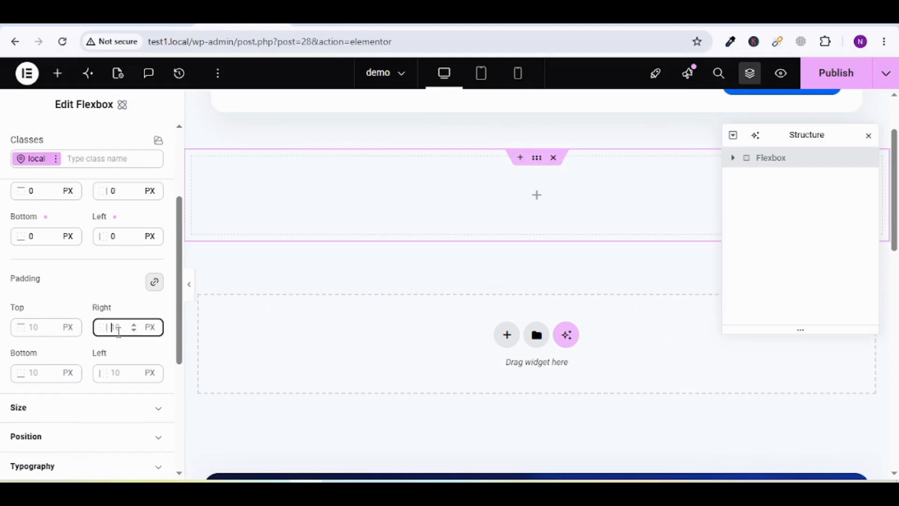
type("0")
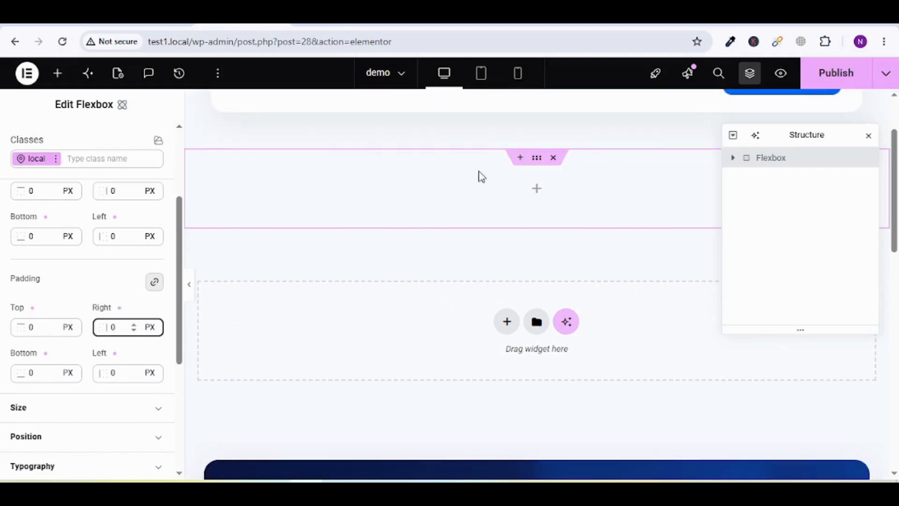
Search the widgets for "slide" and place a Slides widget inside the empty flexbox.
left_click(57, 87)
left_click(57, 86)
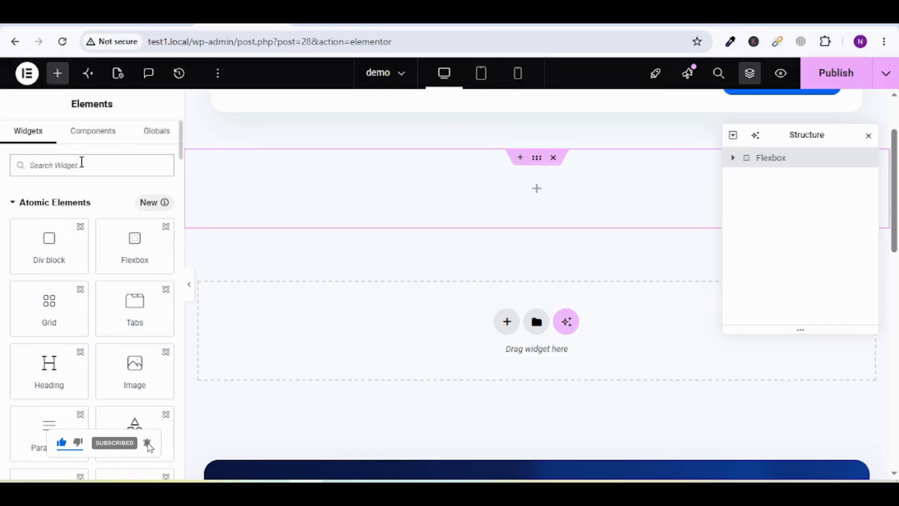
type("slide")
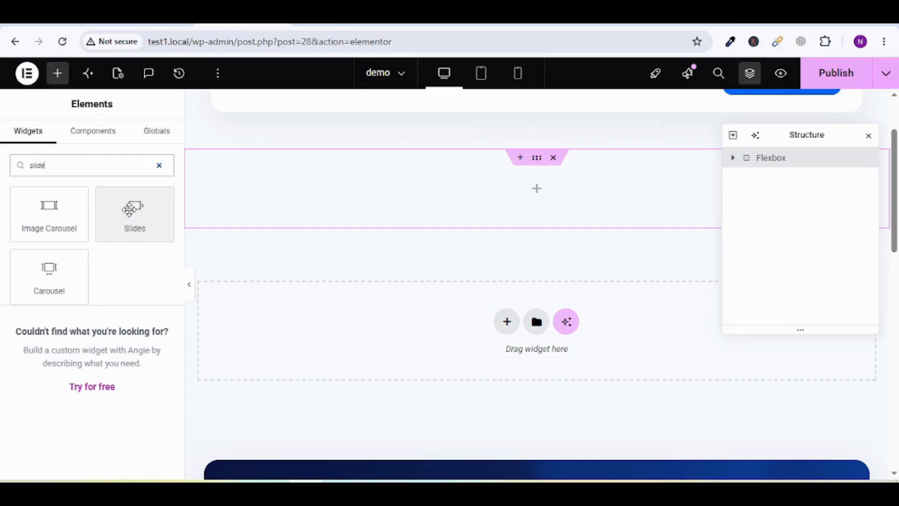
left_click_drag(129, 209, 261, 178)
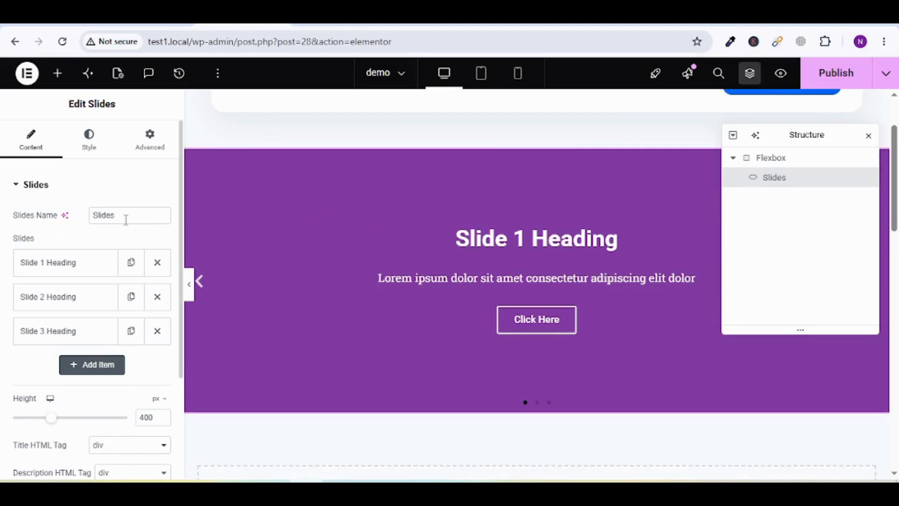
Examine the first slide's background, content and style settings, including its custom style options.
scroll(85, 262, "down", 1)
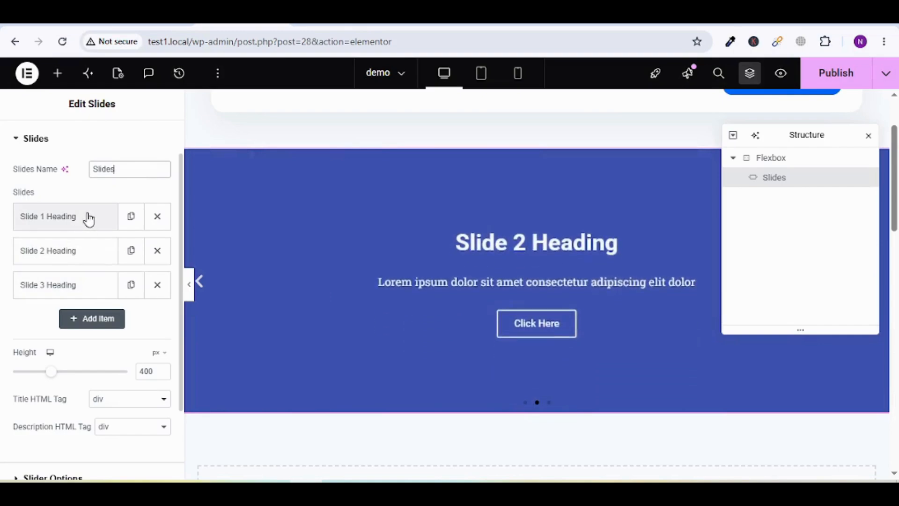
left_click(87, 216)
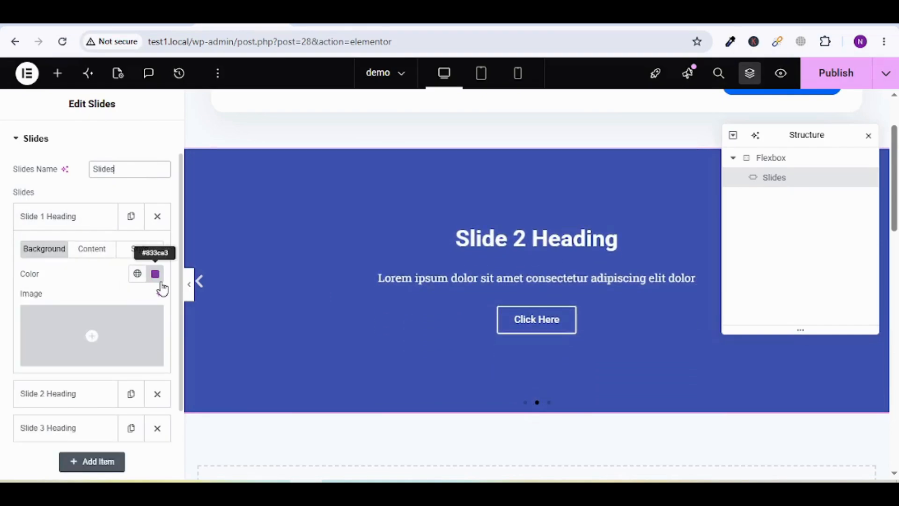
left_click(94, 249)
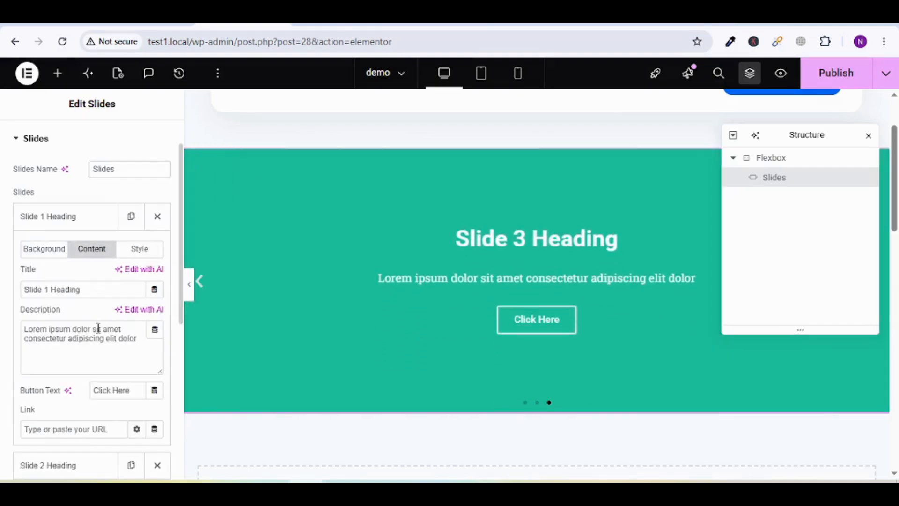
scroll(103, 388, "down", 2)
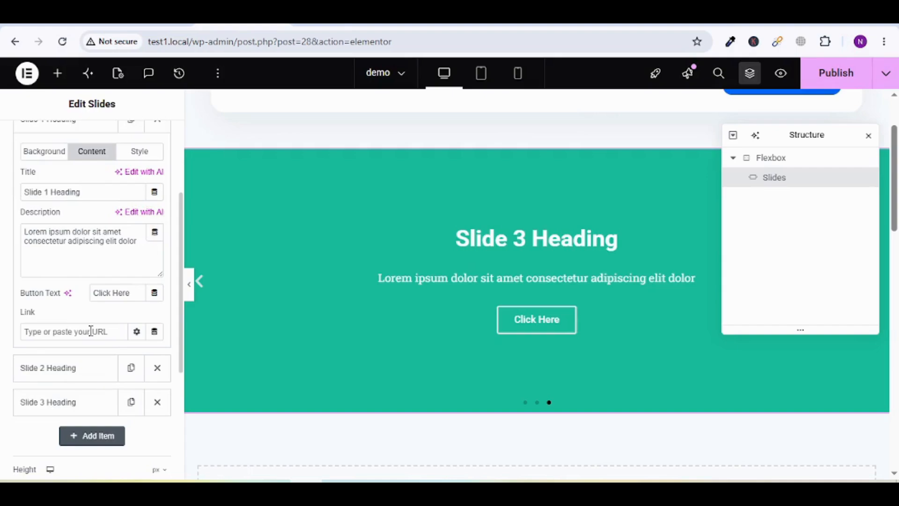
scroll(90, 309, "up", 2)
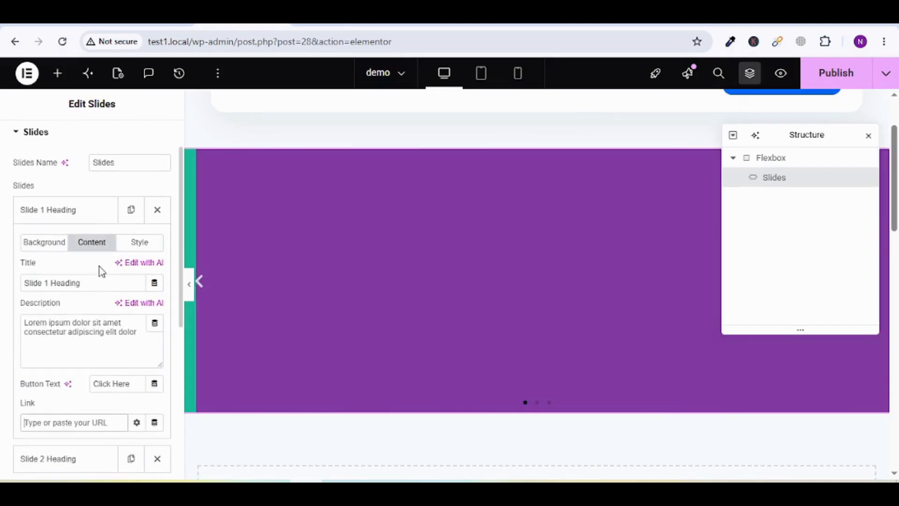
left_click(131, 250)
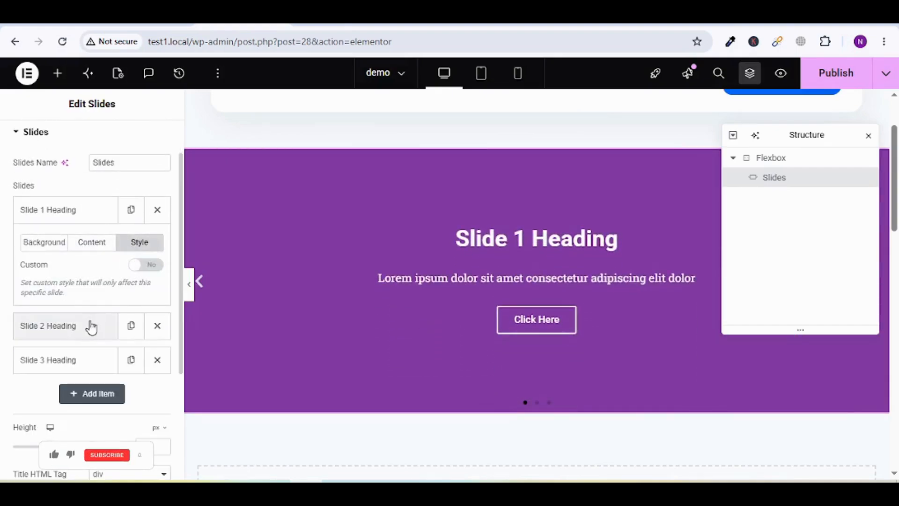
left_click(134, 266)
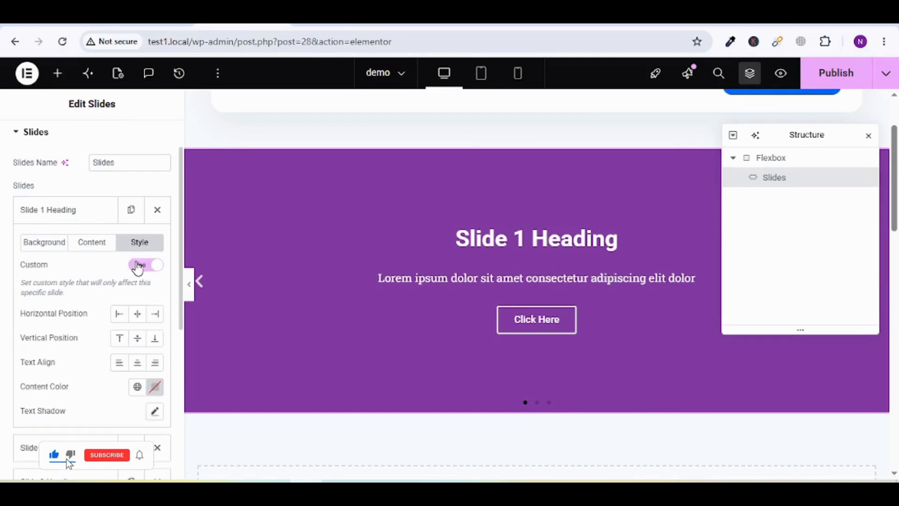
left_click(147, 265)
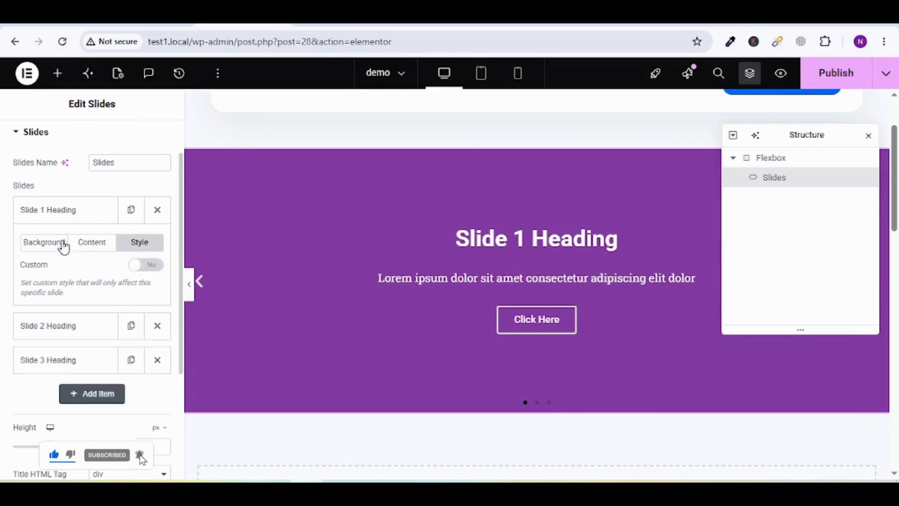
left_click(60, 209)
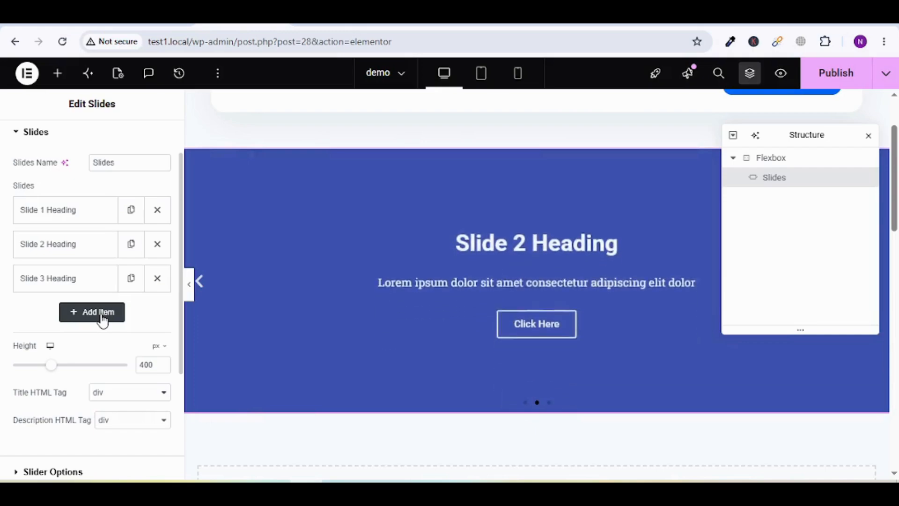
Try the Fade transition in the slider options, and set the transition back to Slide.
scroll(72, 312, "down", 1)
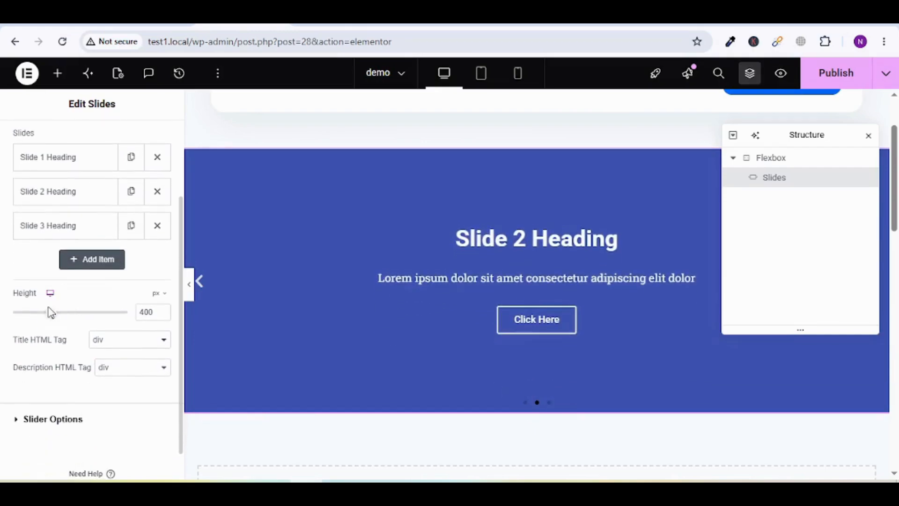
scroll(92, 370, "down", 1)
left_click(78, 383)
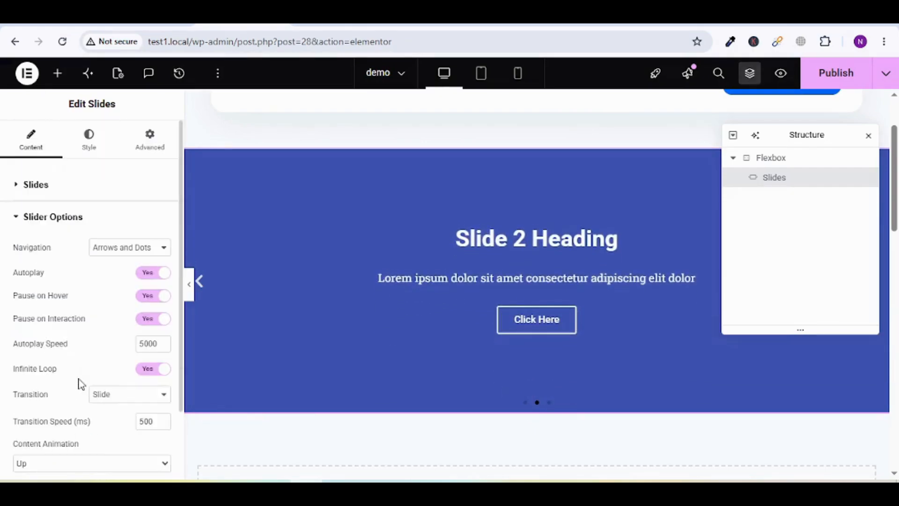
scroll(81, 384, "down", 1)
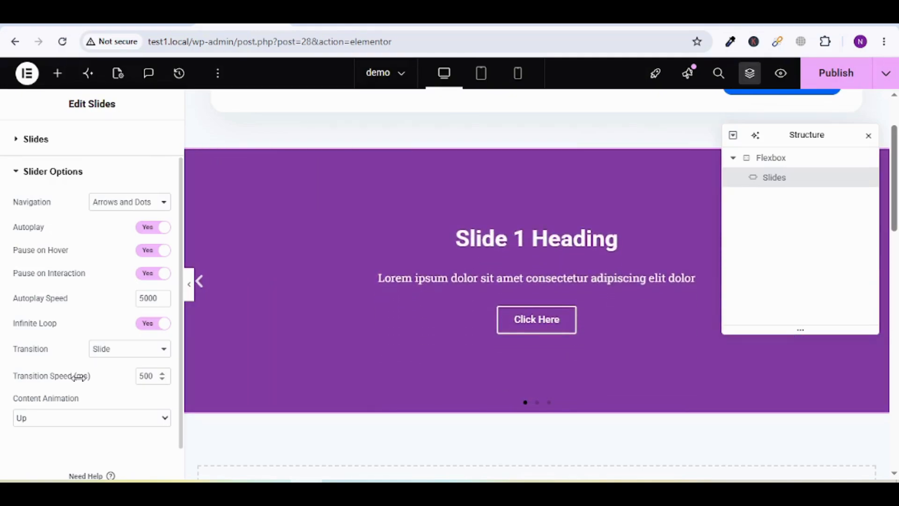
left_click(120, 350)
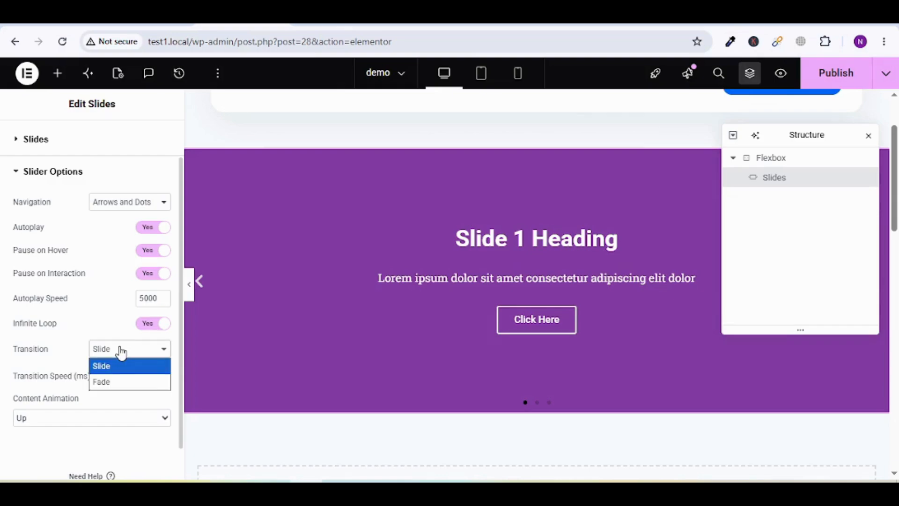
left_click(121, 385)
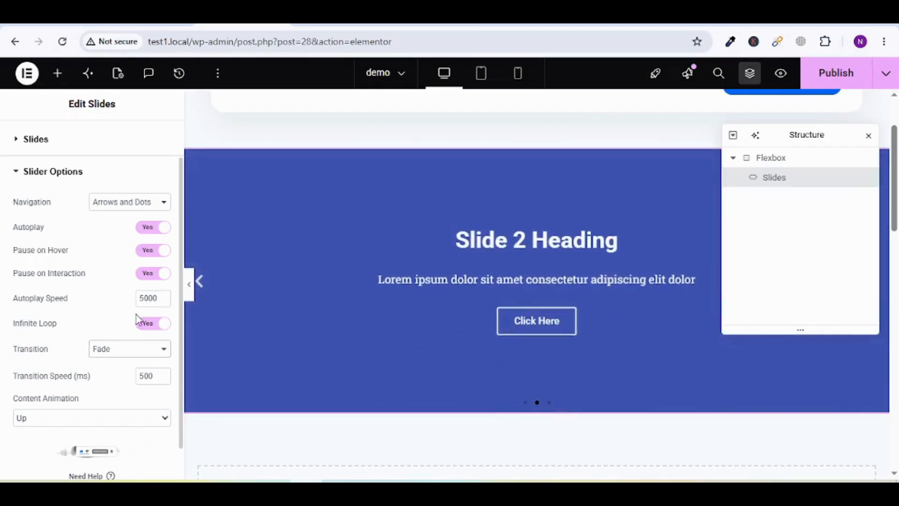
left_click(140, 352)
left_click(123, 370)
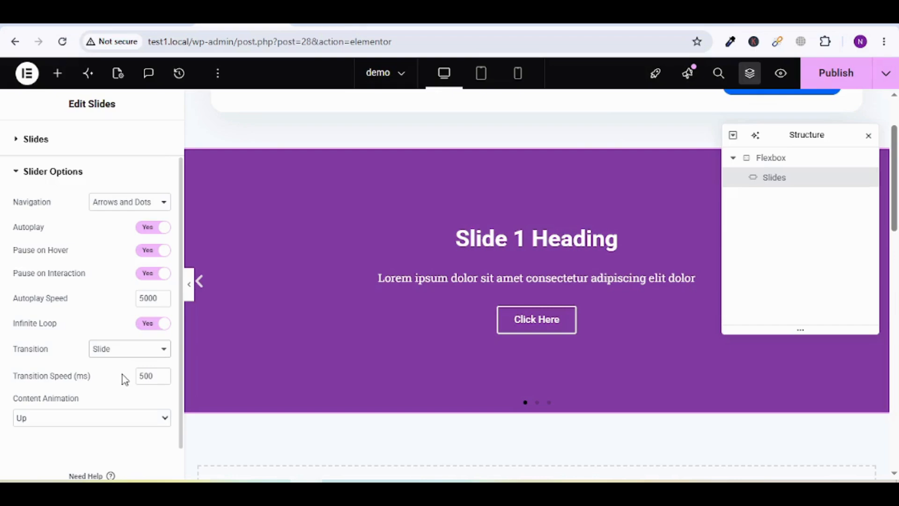
Examine the slider's navigation choices, its title, description and navigation styling, and its advanced layout settings.
scroll(102, 382, "up", 1)
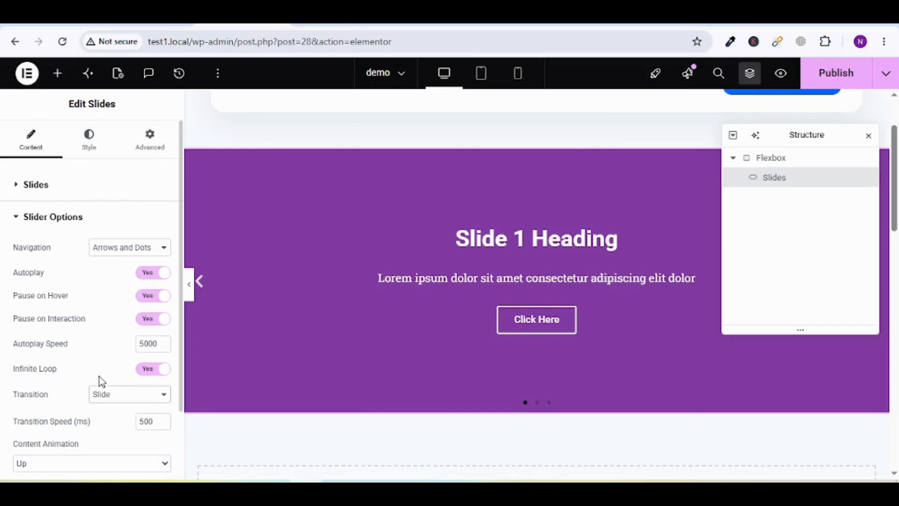
left_click(112, 247)
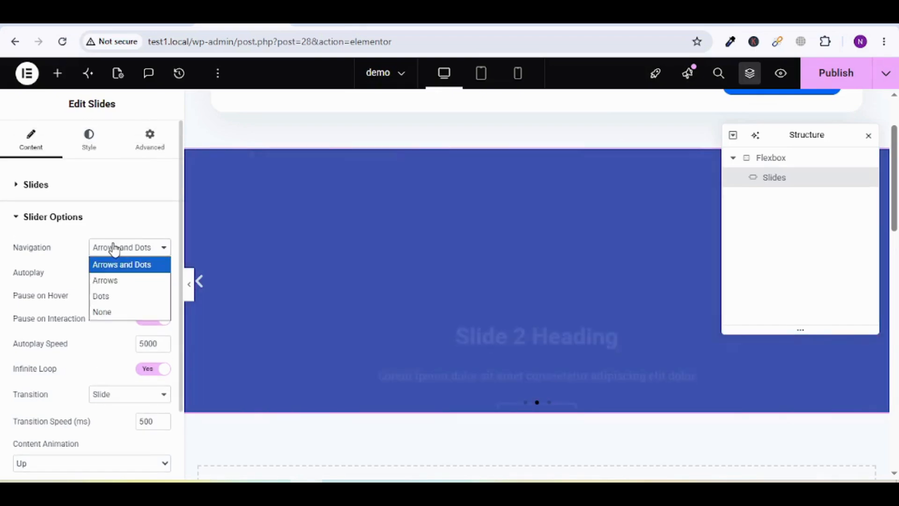
left_click(62, 248)
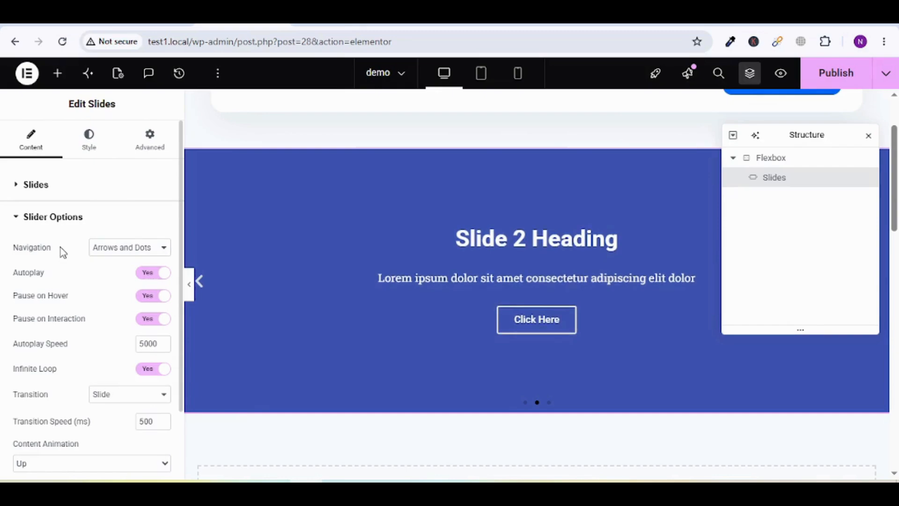
left_click(92, 146)
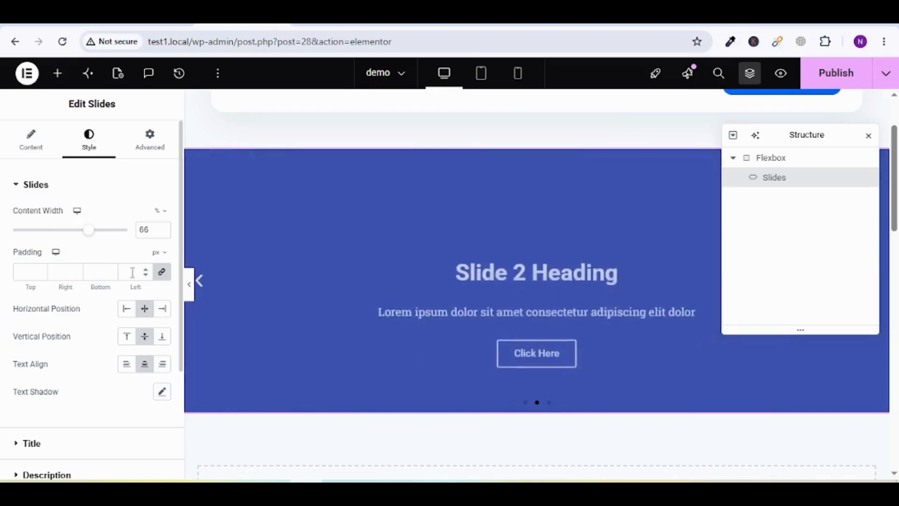
scroll(92, 355, "down", 2)
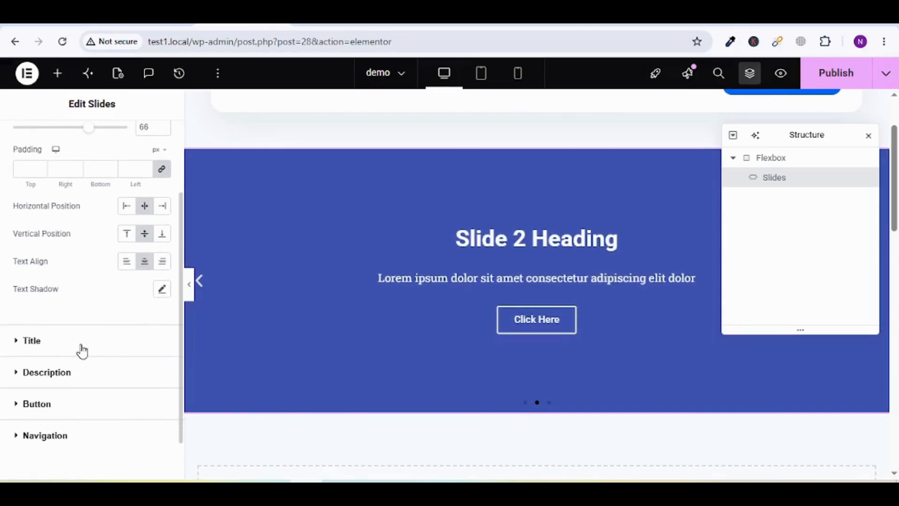
left_click(69, 434)
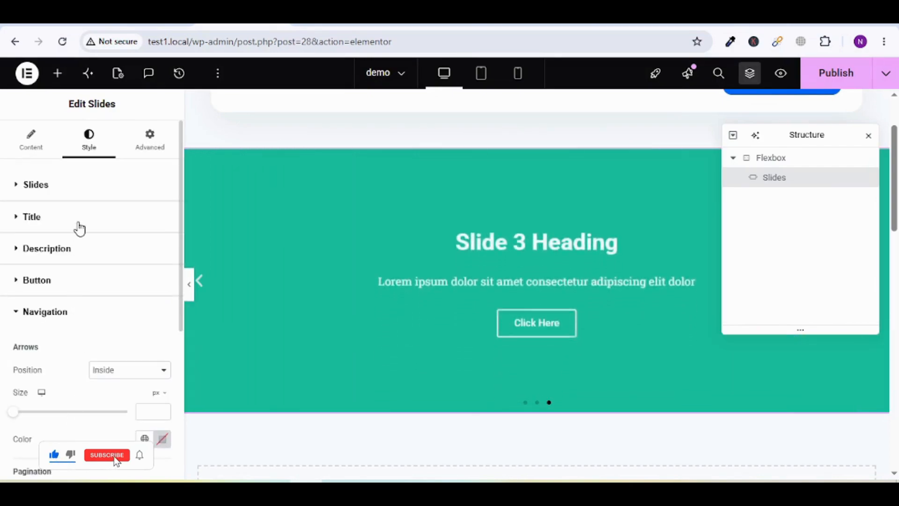
left_click(78, 225)
scroll(76, 297, "down", 1)
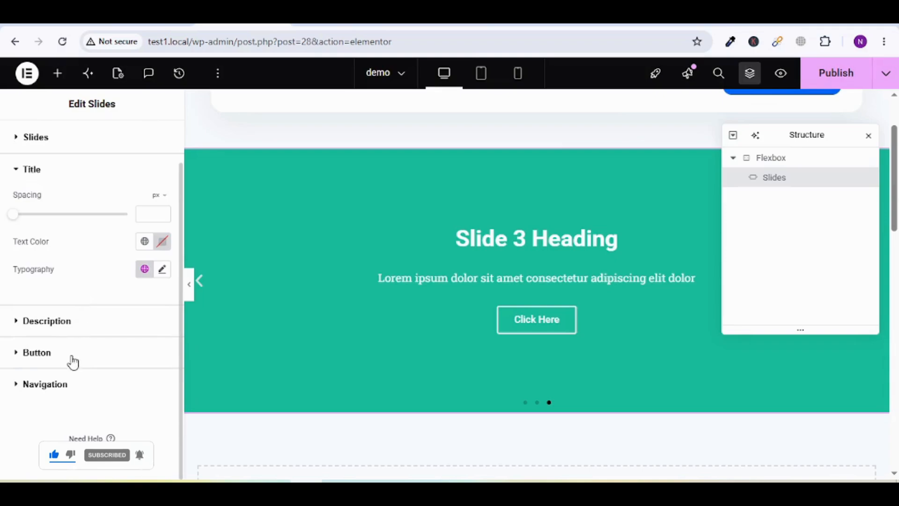
left_click(47, 321)
left_click(144, 144)
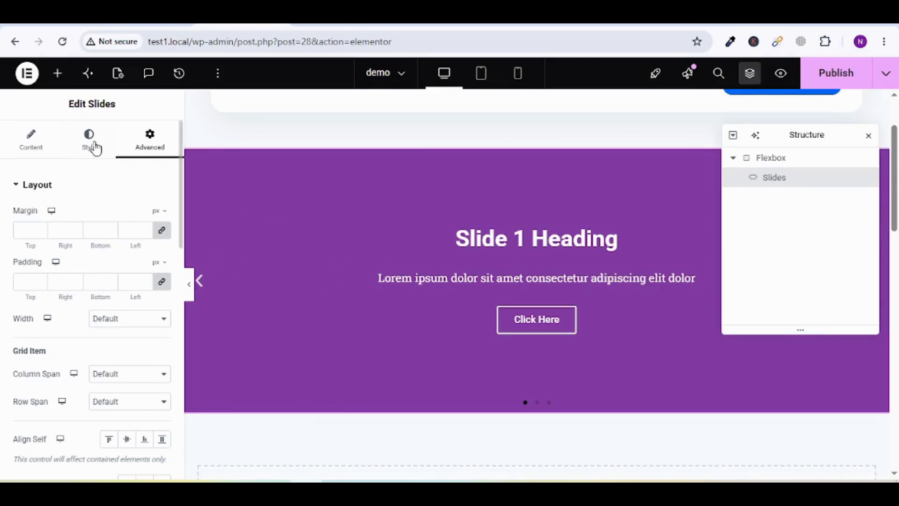
left_click(54, 73)
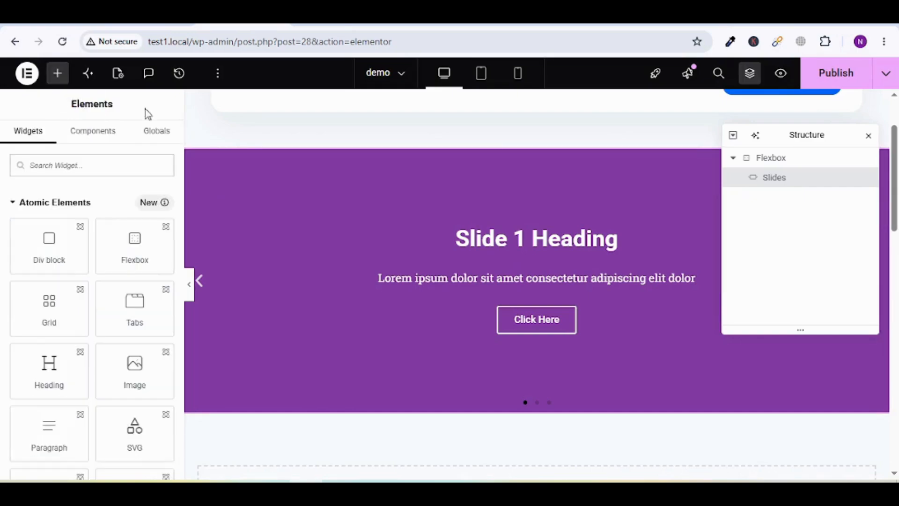
Switch to the ChatGPT conversation and go back to its opening request for a three-slide hero section slider.
left_click(363, 194)
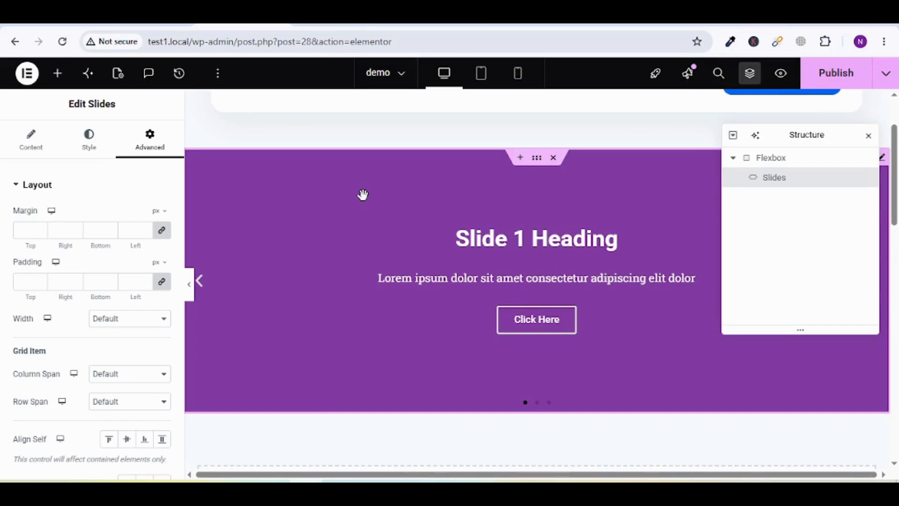
scroll(393, 301, "down", 5)
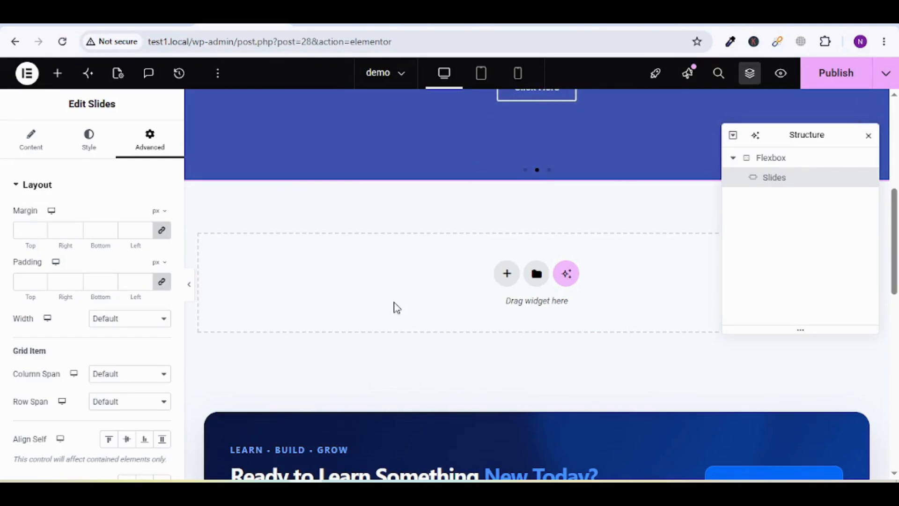
key("alt+Tab")
key("alt+Tab")
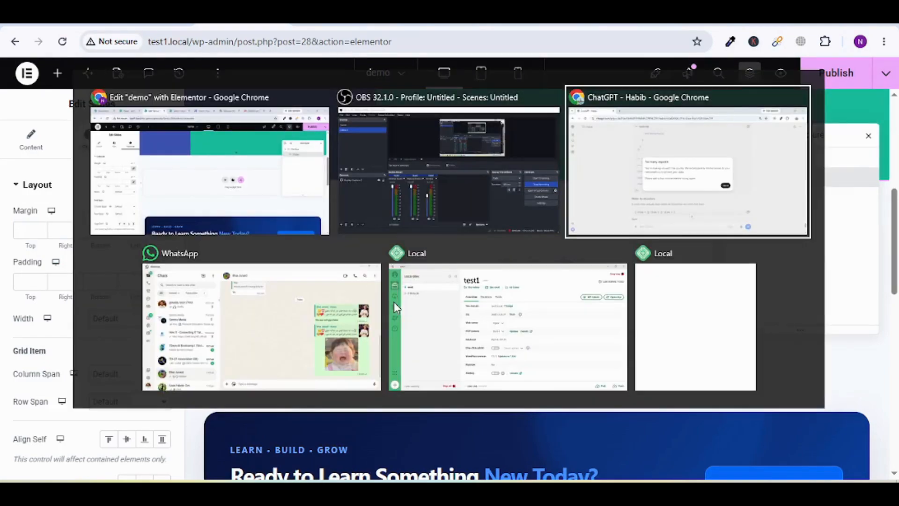
left_click(593, 296)
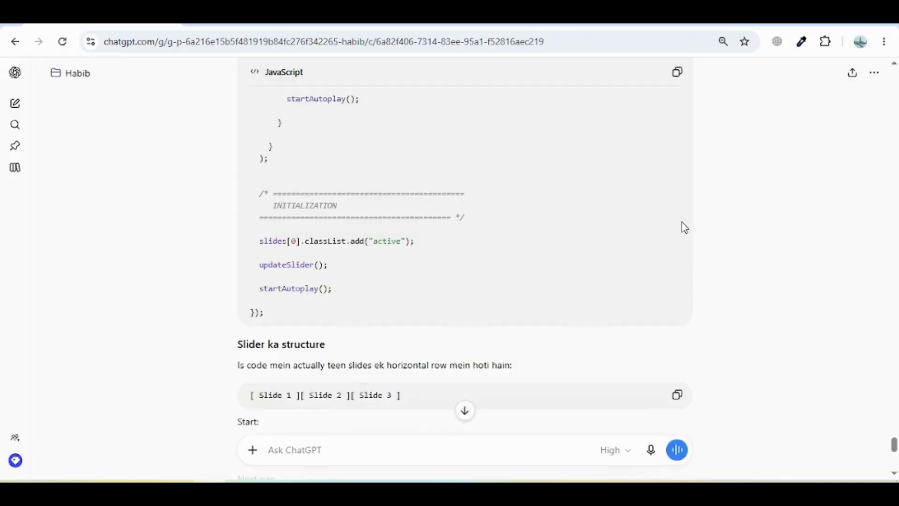
scroll(683, 227, "down", 5)
scroll(684, 227, "up", 10)
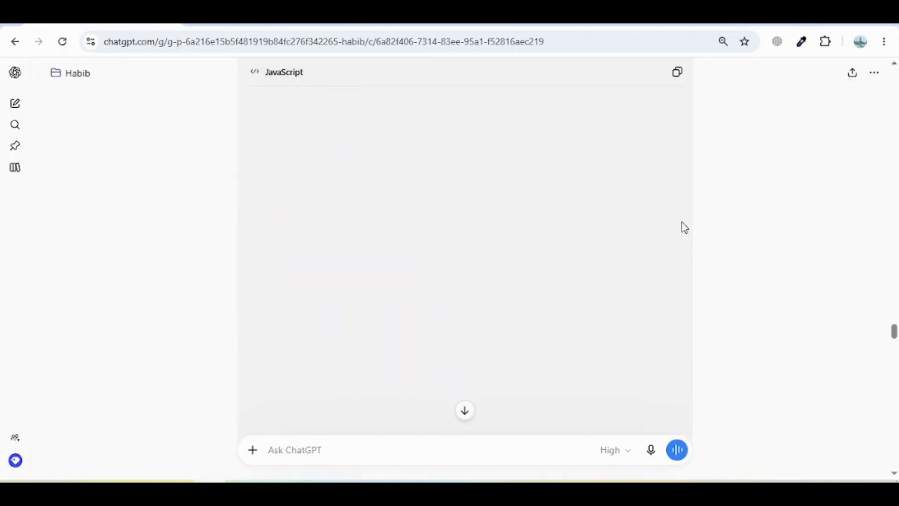
scroll(715, 147, "up", 15)
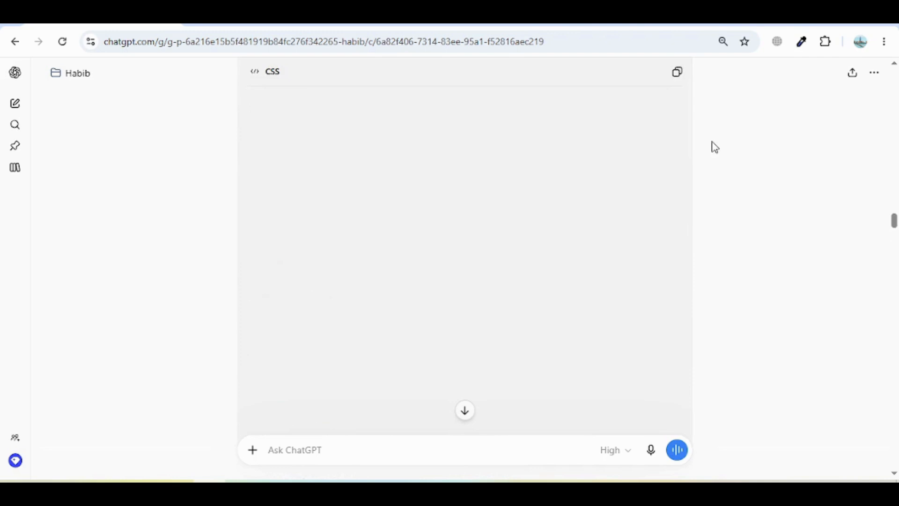
scroll(715, 147, "up", 15)
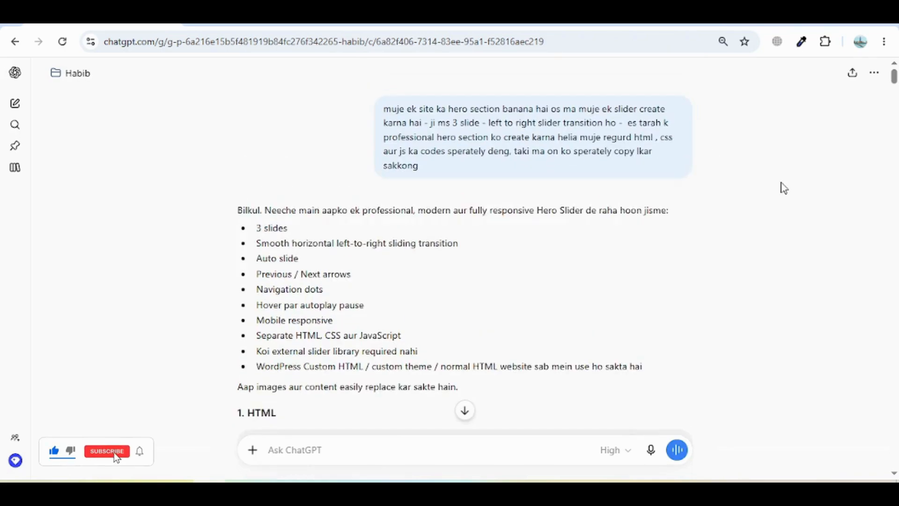
Review the hero slider request and the answer's feature list, including the horizontal sliding transition and separate HTML, CSS and JavaScript.
scroll(784, 188, "down", 1)
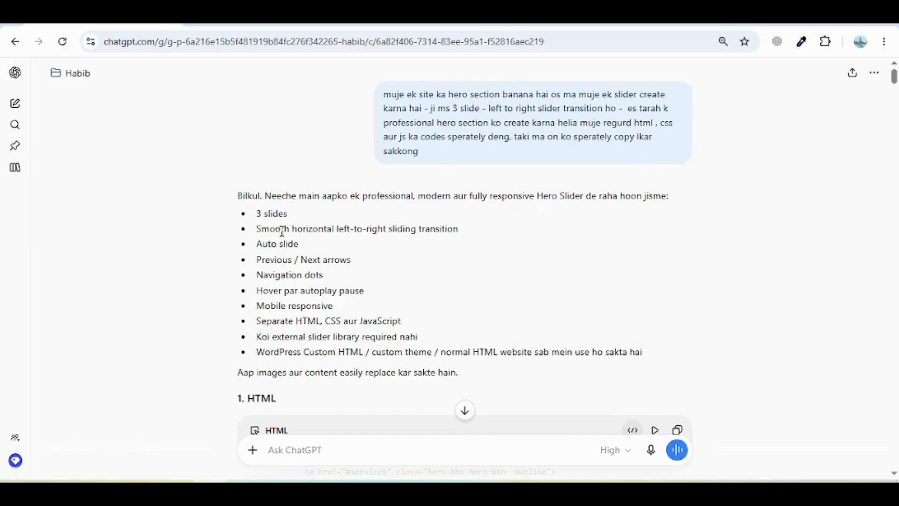
left_click_drag(261, 213, 409, 225)
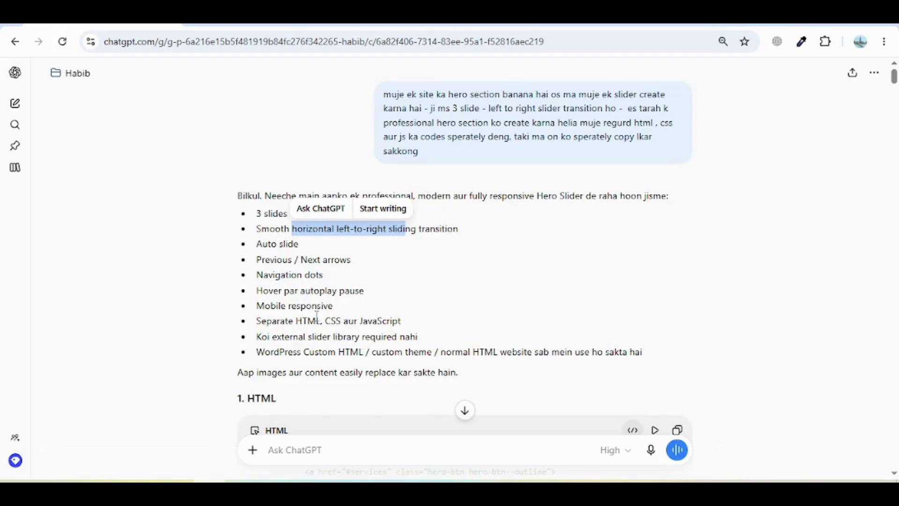
scroll(373, 325, "down", 2)
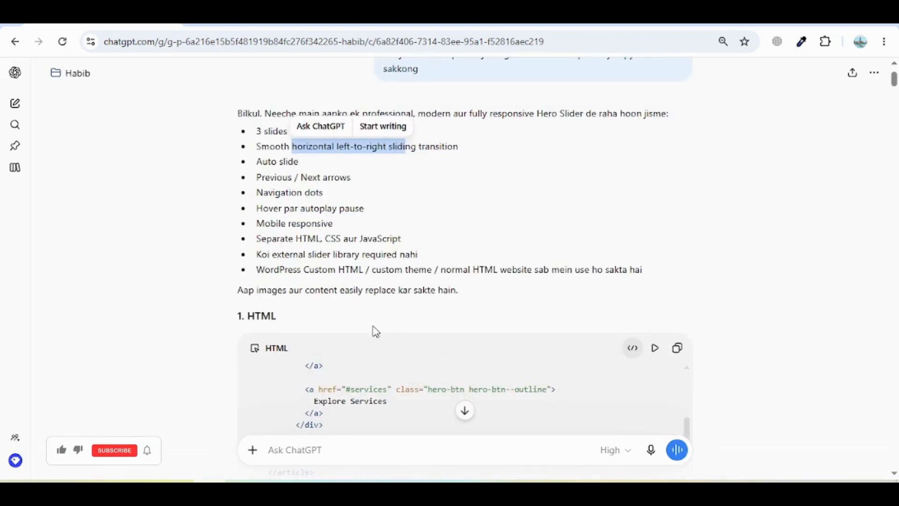
scroll(373, 330, "down", 1)
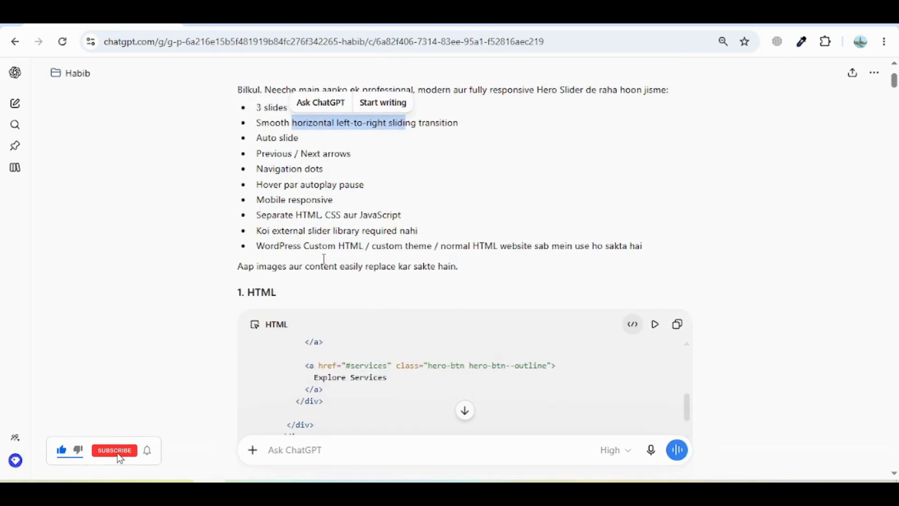
left_click_drag(309, 215, 401, 212)
left_click(458, 219)
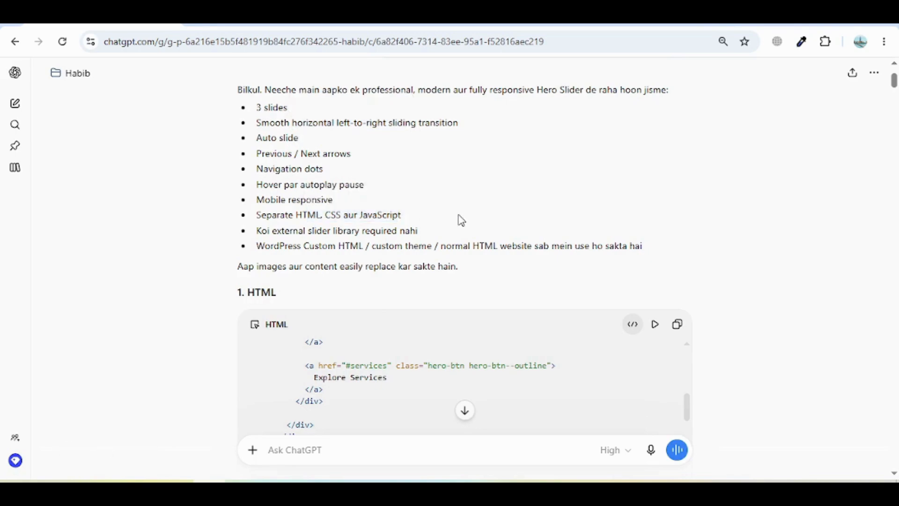
scroll(461, 221, "down", 1)
scroll(461, 220, "up", 5)
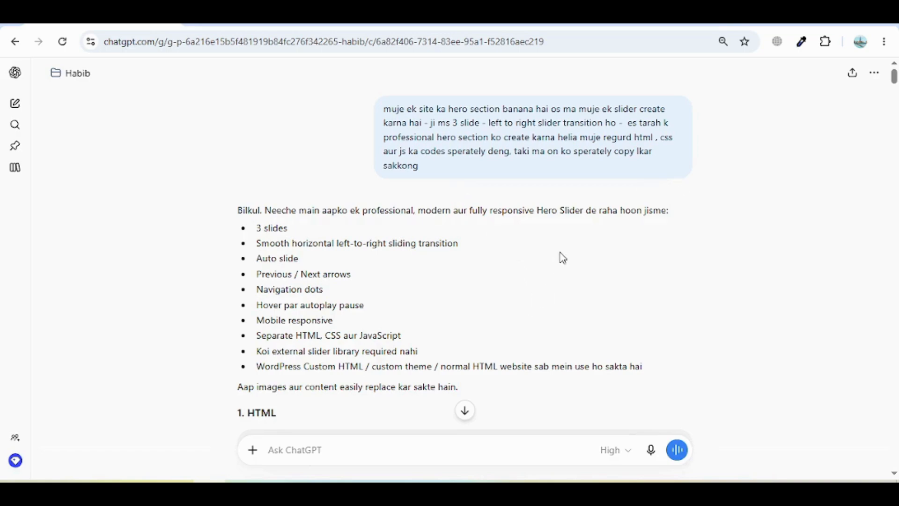
Copy the hero slider's HTML code from the ChatGPT answer and return to the Elementor editor.
scroll(563, 258, "down", 4)
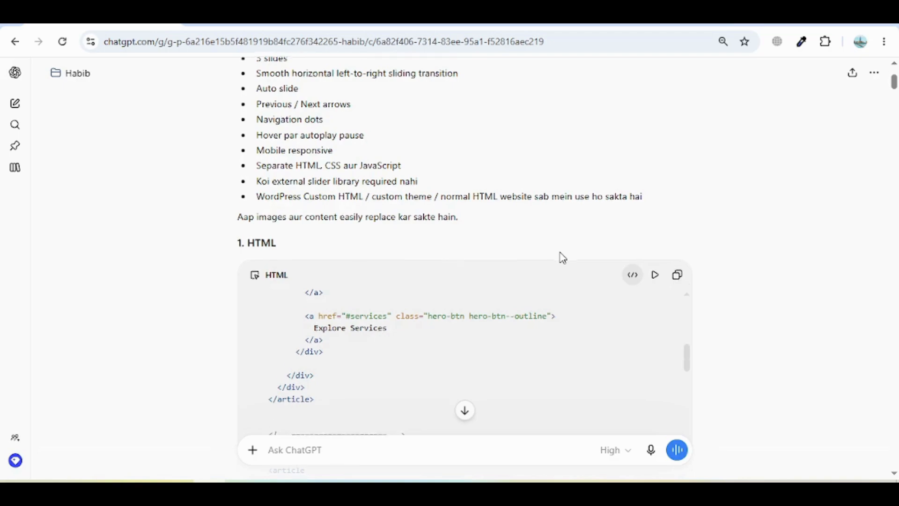
scroll(563, 258, "down", 1)
scroll(562, 258, "down", 2)
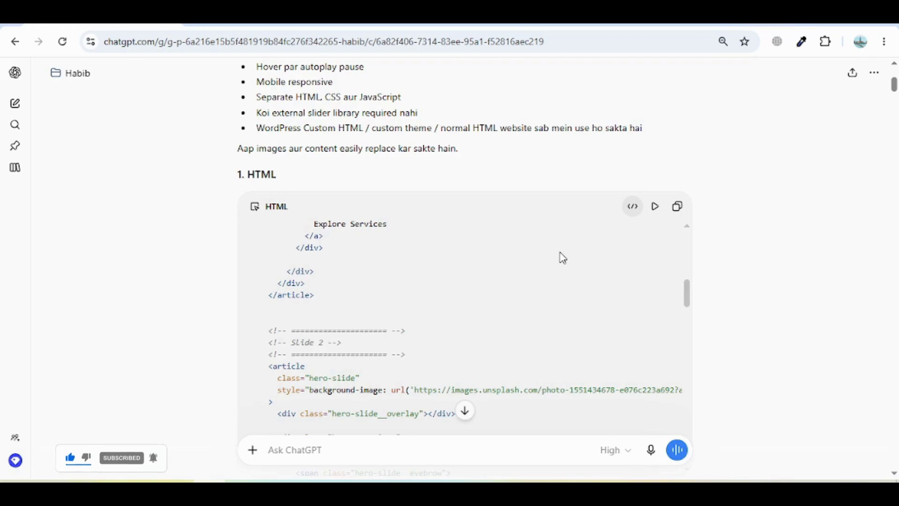
scroll(562, 257, "down", 2)
scroll(779, 322, "down", 1)
scroll(779, 322, "down", 2)
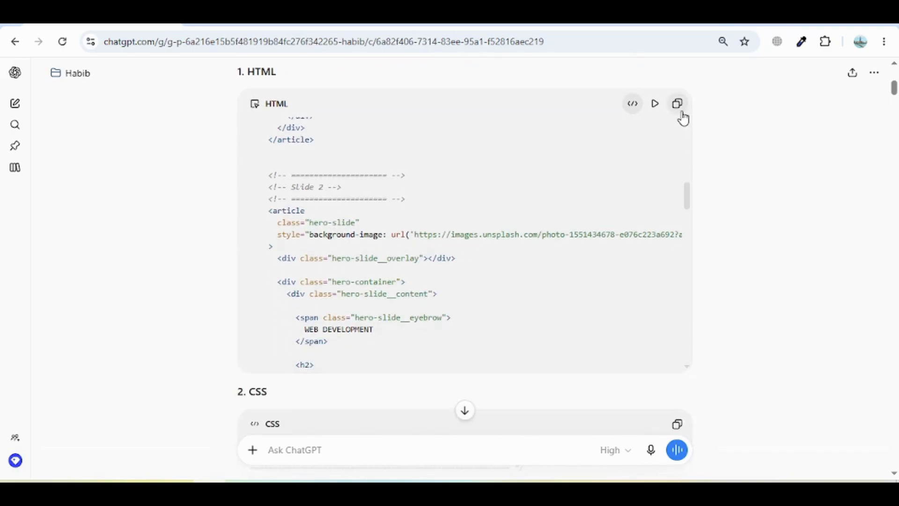
left_click(678, 104)
key("alt+Tab")
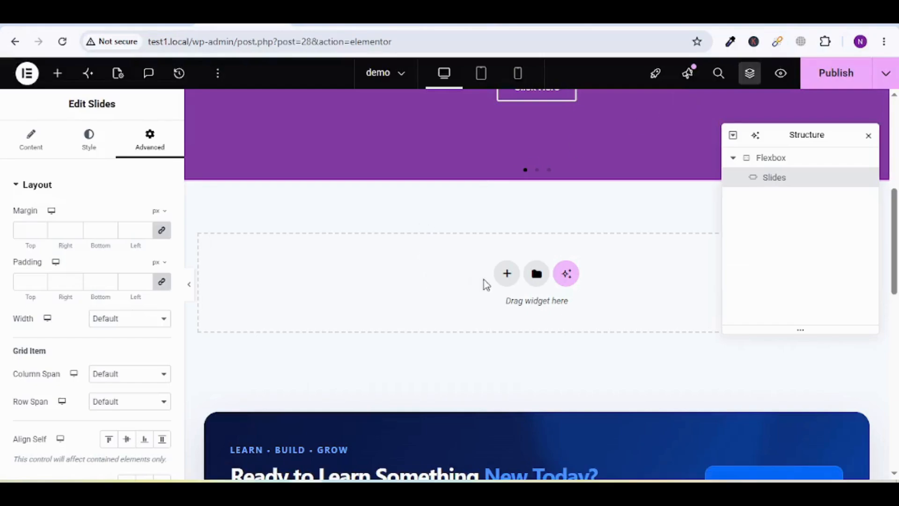
Add a single-column flexbox below the Slides section and set its margin and padding to 0 px on all sides.
left_click(507, 281)
left_click(471, 320)
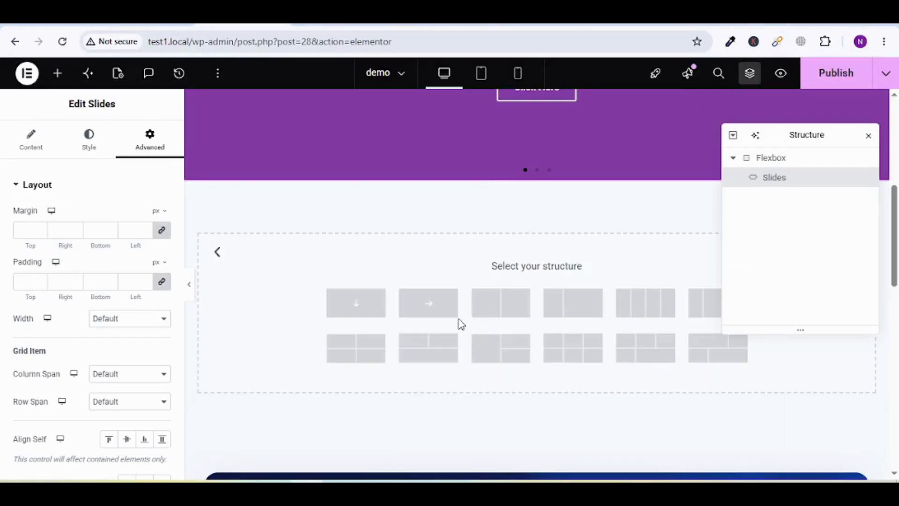
left_click(348, 306)
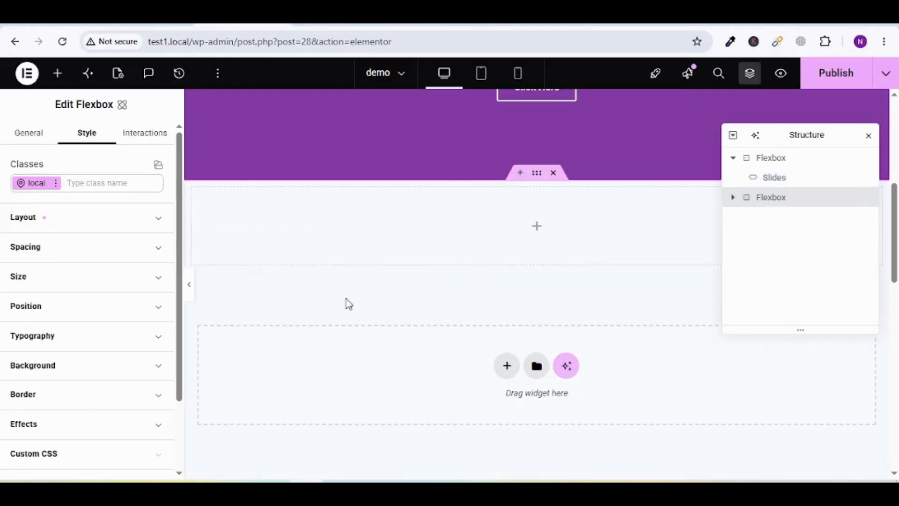
left_click(103, 247)
left_click(112, 330)
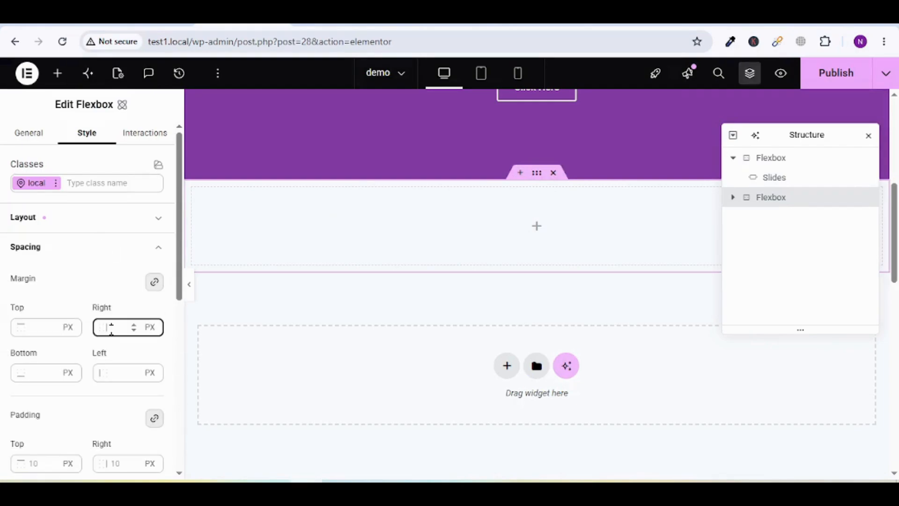
type("0")
left_click(121, 463)
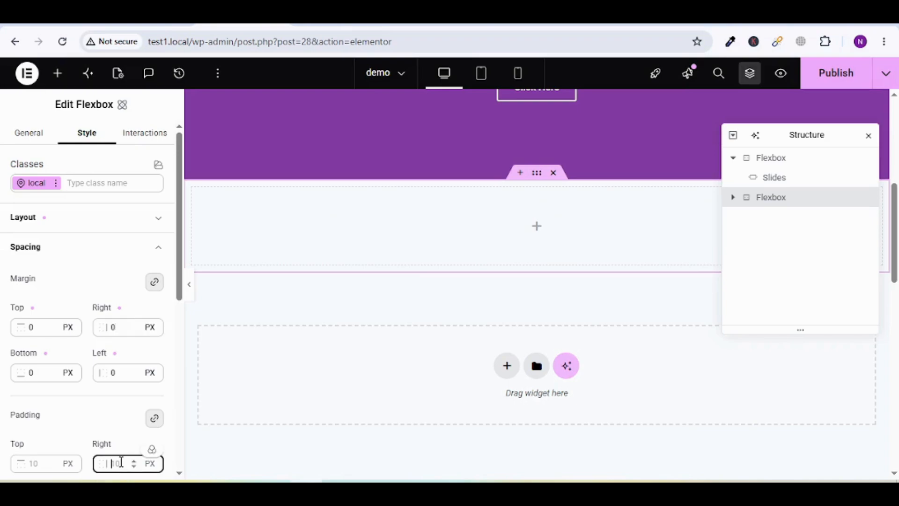
type("0")
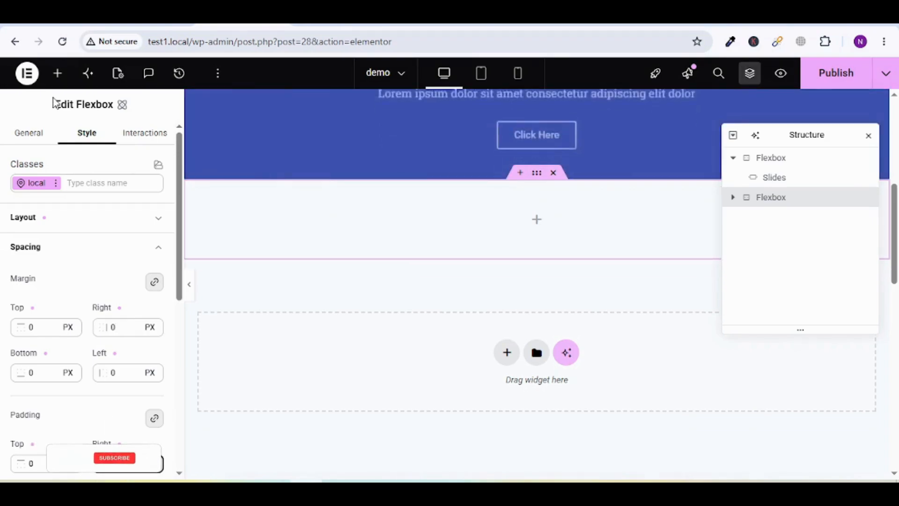
Search the widgets for "html", place an HTML widget inside the new flexbox, and paste the copied hero slider code into it.
left_click(57, 74)
left_click(77, 165)
type("html")
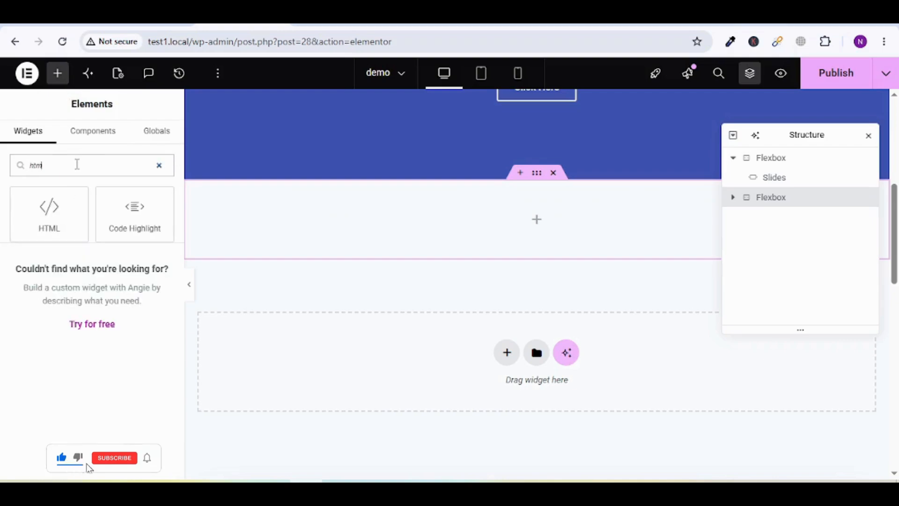
left_click_drag(59, 209, 263, 210)
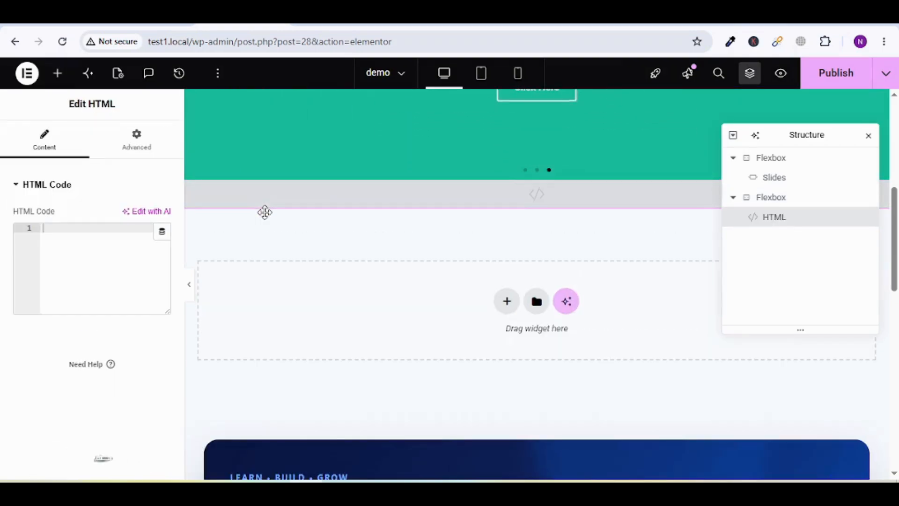
left_click(114, 251)
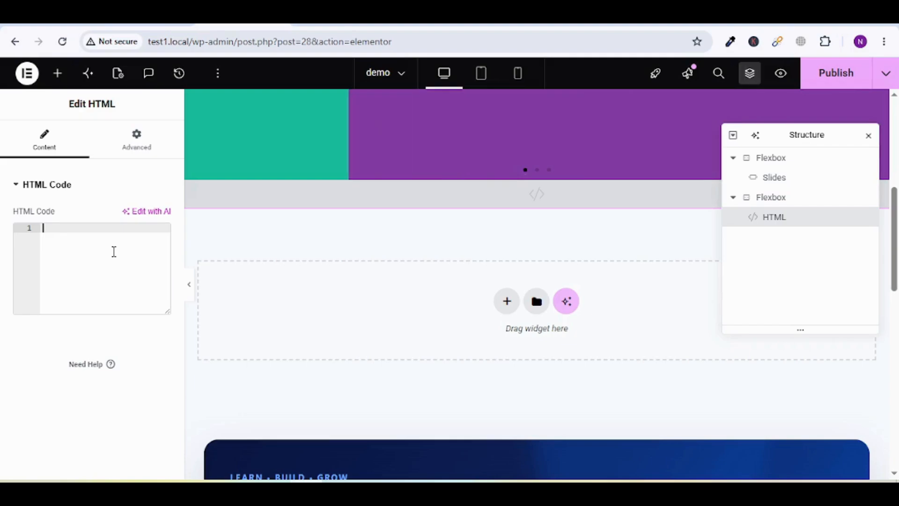
key("ctrl+v")
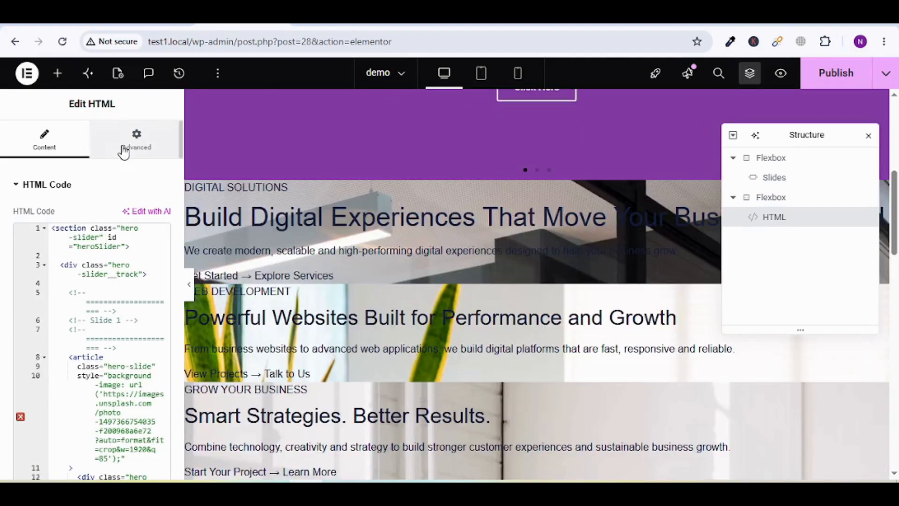
Copy the hero slider's CSS from the ChatGPT answer and paste it into the HTML widget's custom CSS in Elementor.
key("alt+Tab")
scroll(215, 310, "down", 5)
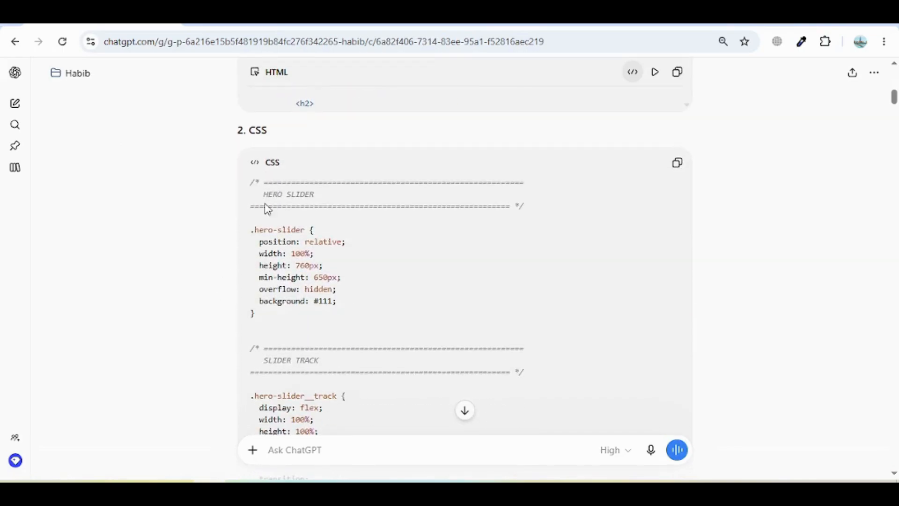
left_click(676, 165)
key("alt+Tab")
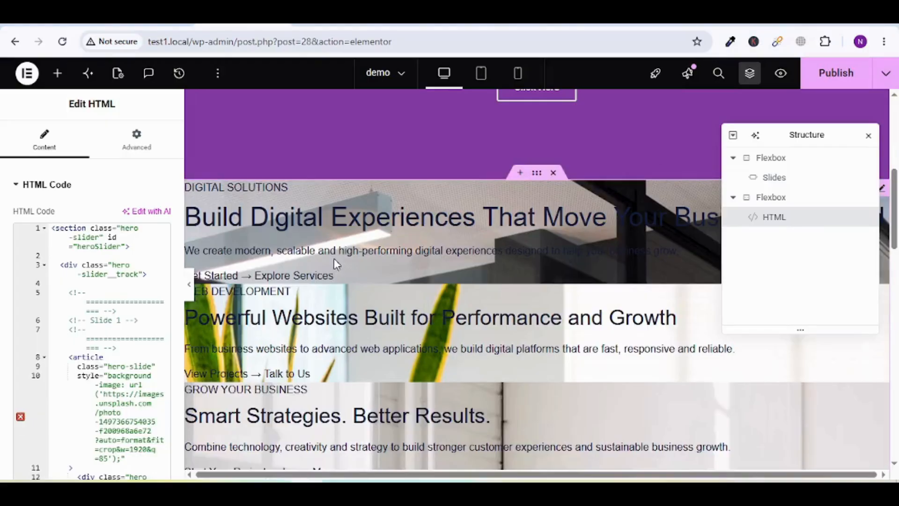
left_click(135, 153)
scroll(98, 395, "down", 10)
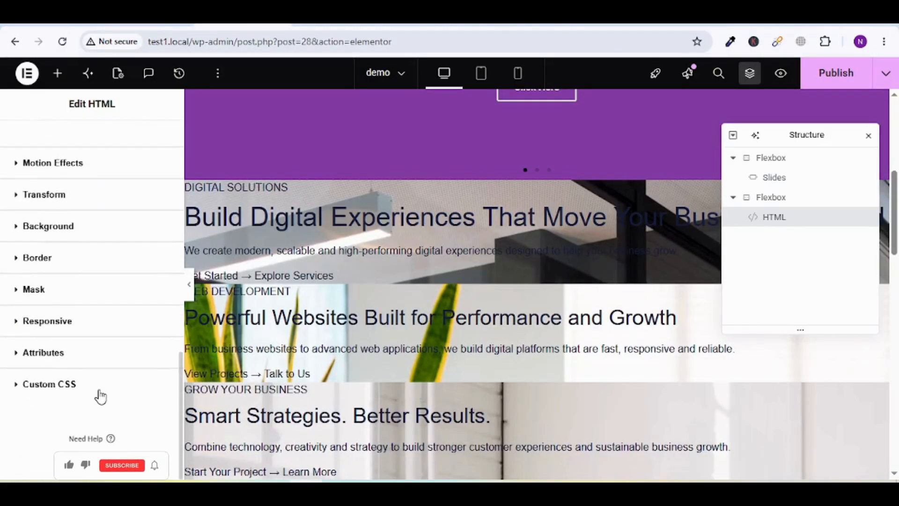
left_click(85, 385)
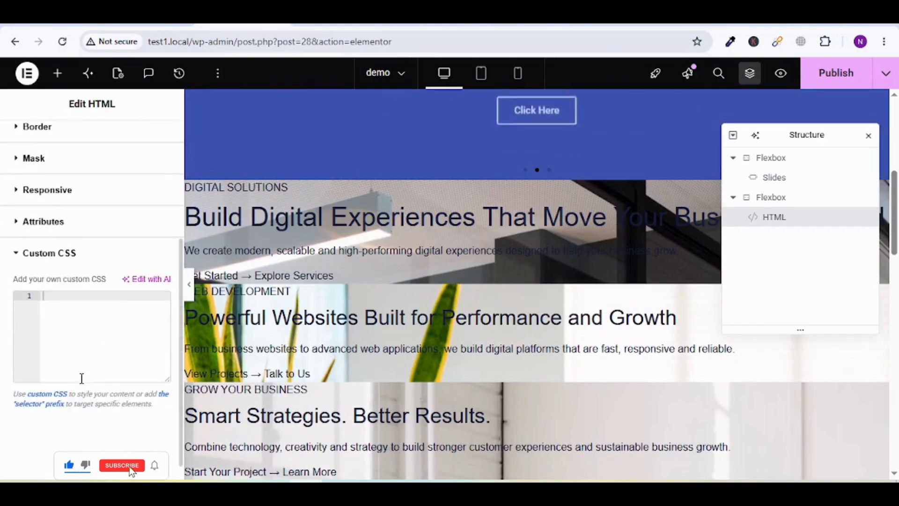
key("ctrl+v")
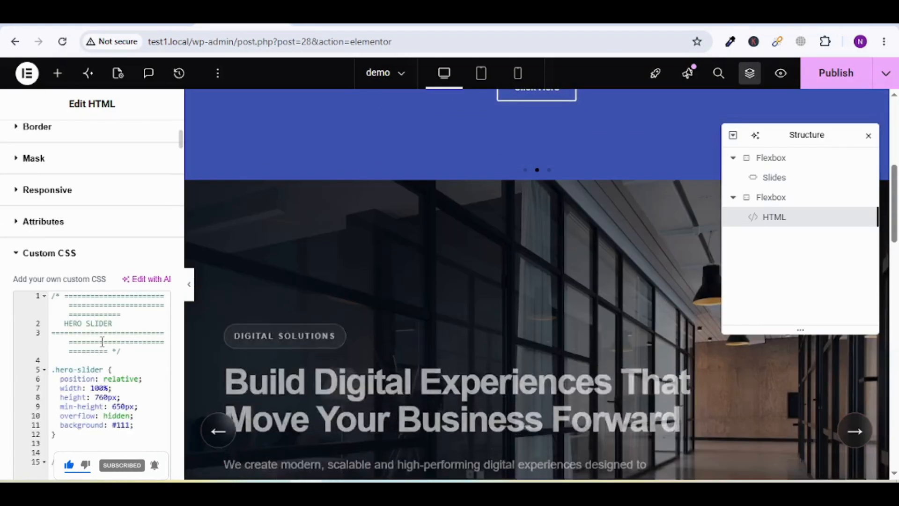
Move the Structure panel out of the way and inspect the styled hero slider on the page.
scroll(407, 268, "down", 5)
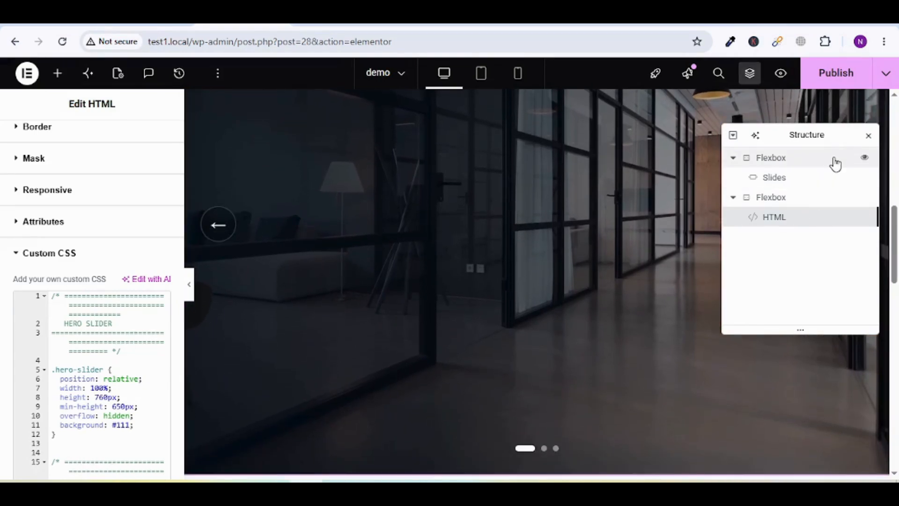
left_click_drag(823, 134, 735, 425)
scroll(613, 238, "up", 3)
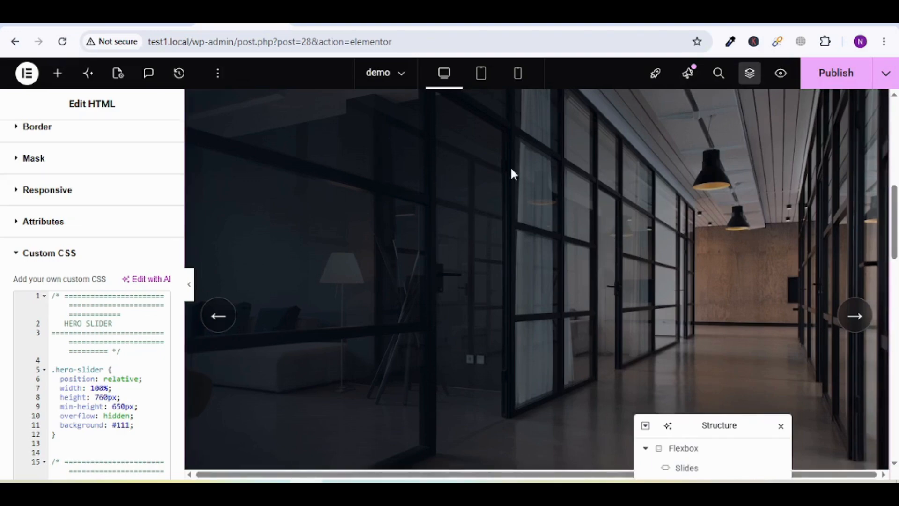
Copy the hero slider's JavaScript from the ChatGPT answer and return to the Elementor editor.
key("alt+Tab")
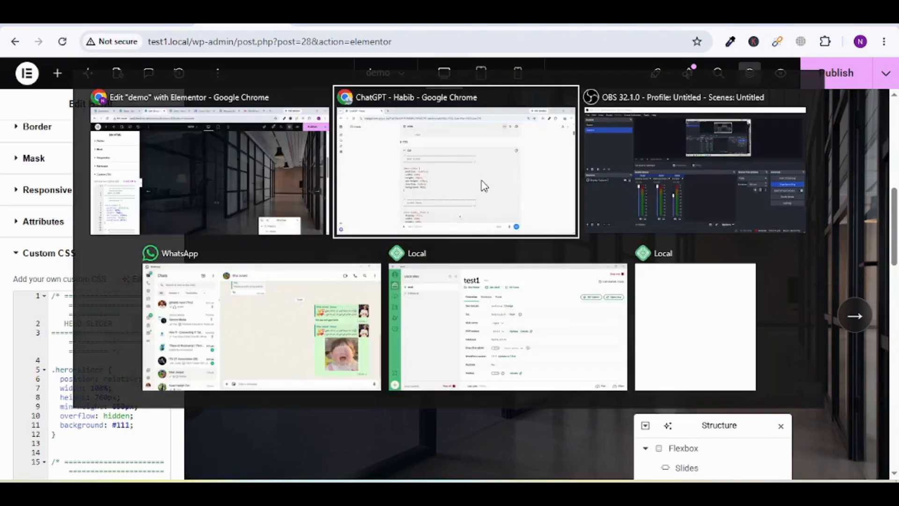
scroll(182, 354, "down", 4)
scroll(182, 353, "down", 10)
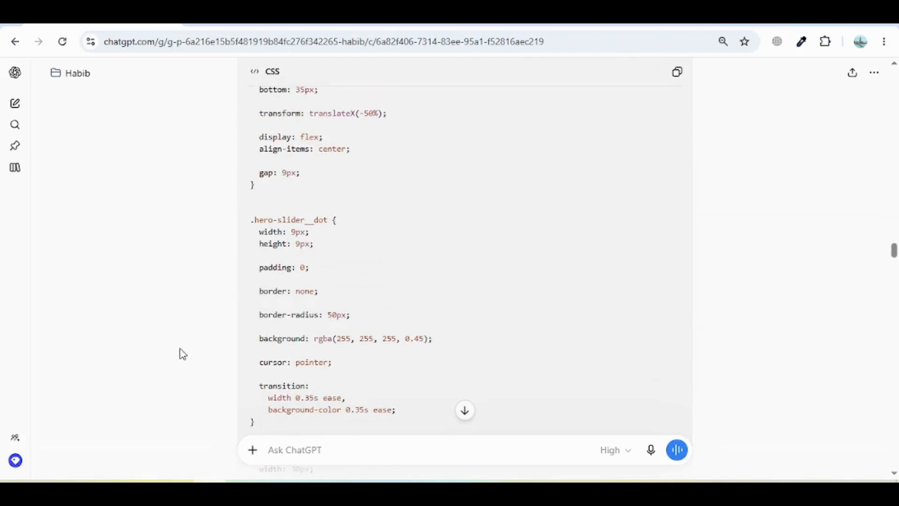
scroll(182, 354, "down", 8)
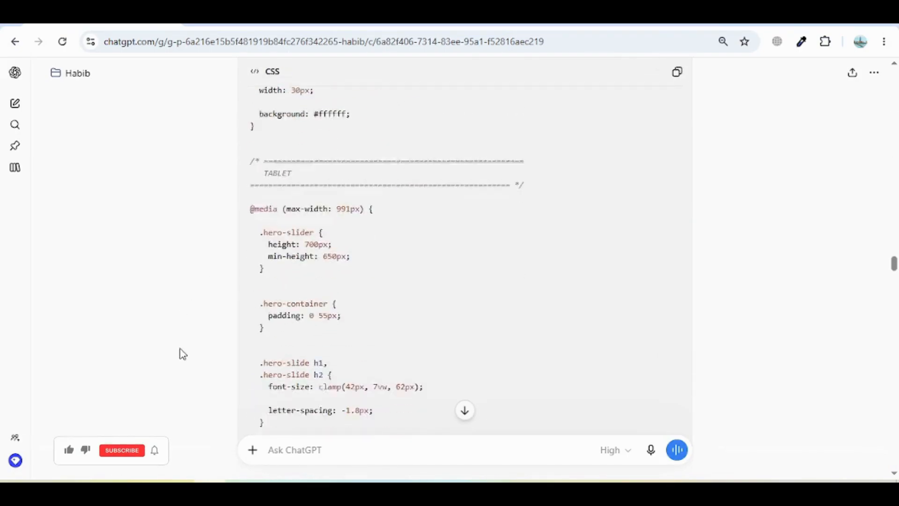
scroll(183, 354, "down", 10)
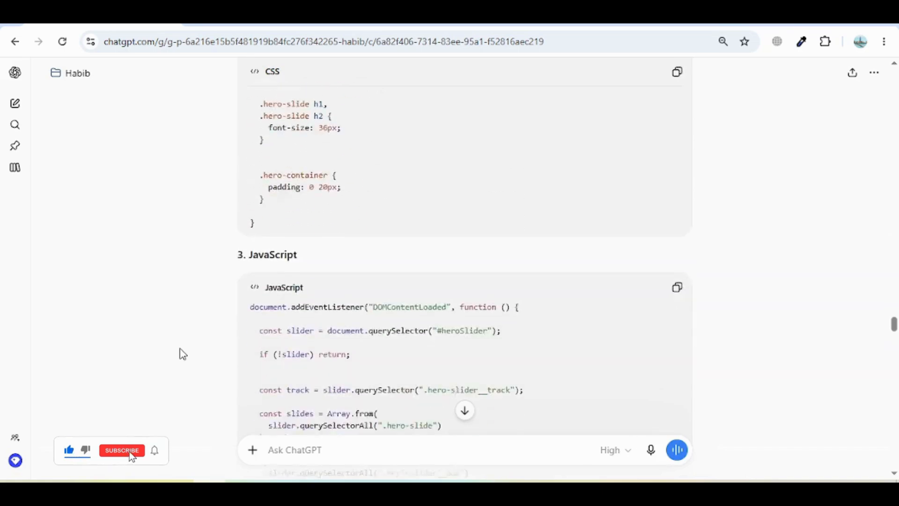
scroll(183, 354, "down", 3)
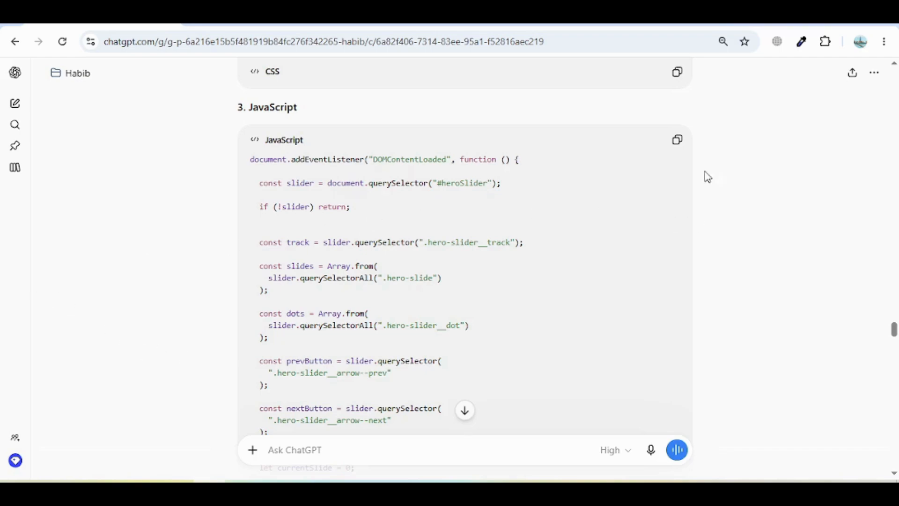
left_click(677, 142)
key("alt+Tab")
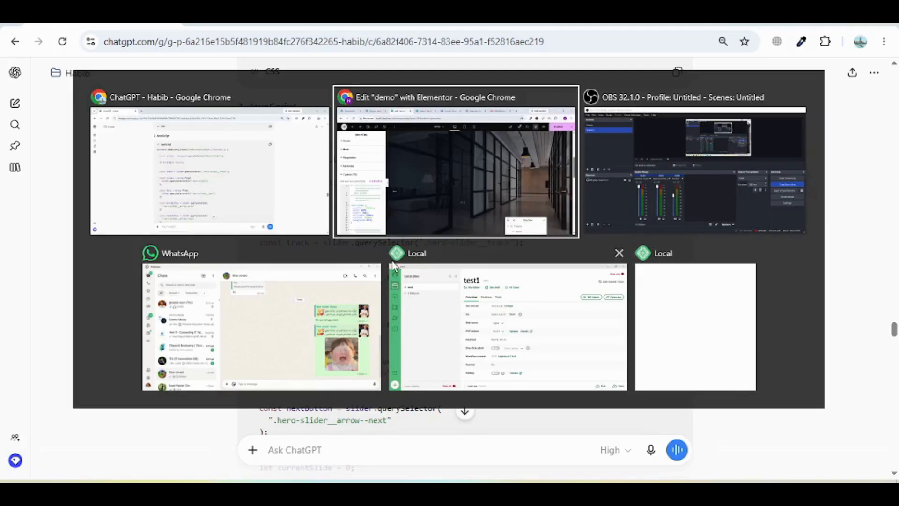
In the HTML widget's content code, add five blank lines after the closing </section> tag and place the cursor on line 182.
scroll(128, 186, "up", 4)
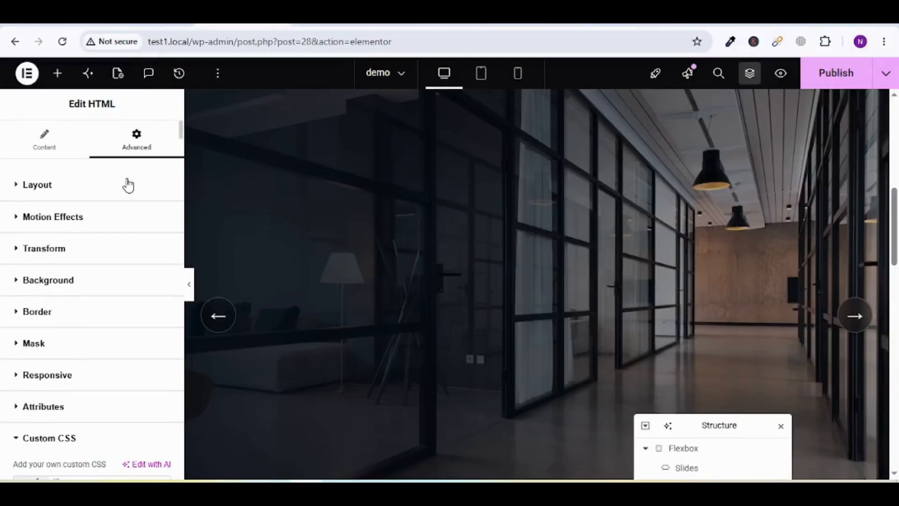
left_click(47, 143)
scroll(73, 345, "down", 10)
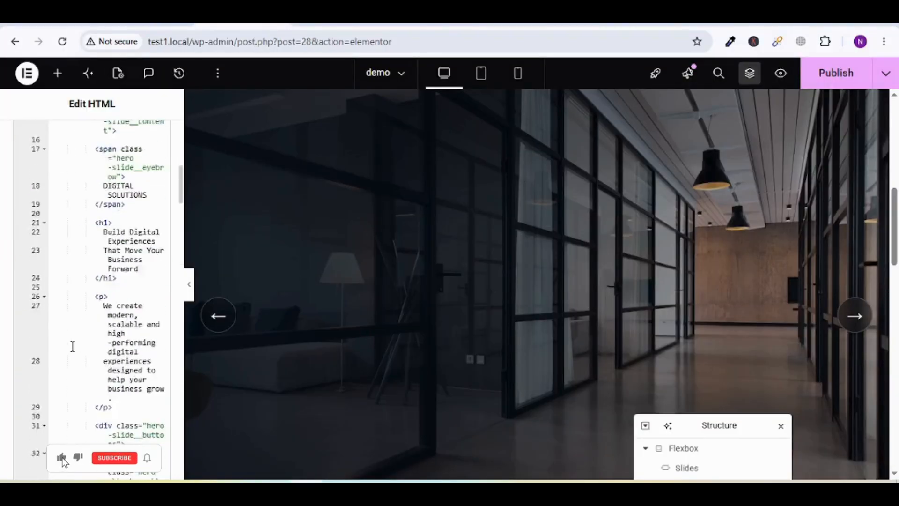
scroll(73, 346, "down", 20)
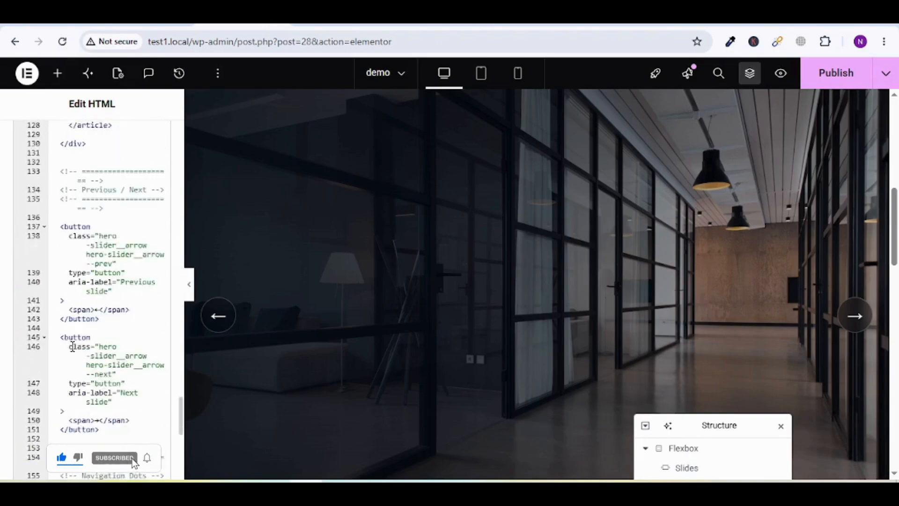
left_click(102, 384)
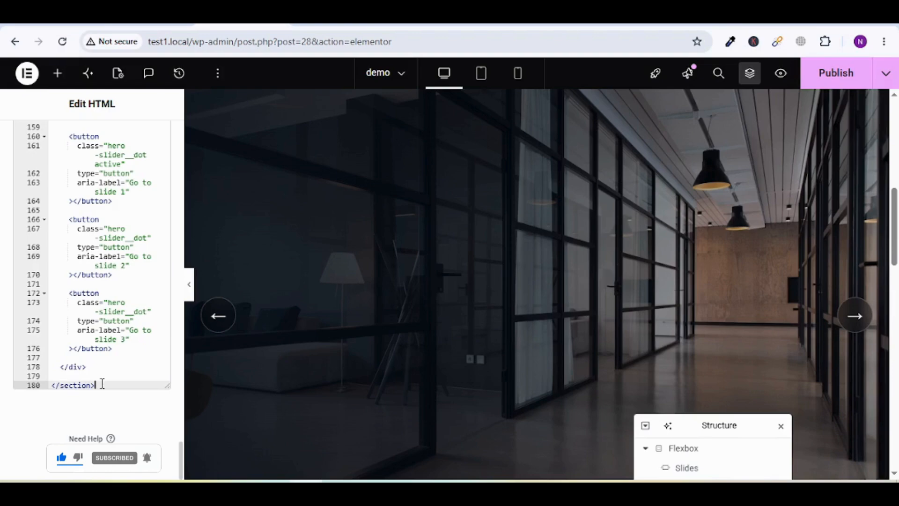
key("Return")
key("Return")
key("Return")
key("Return")
key("Return")
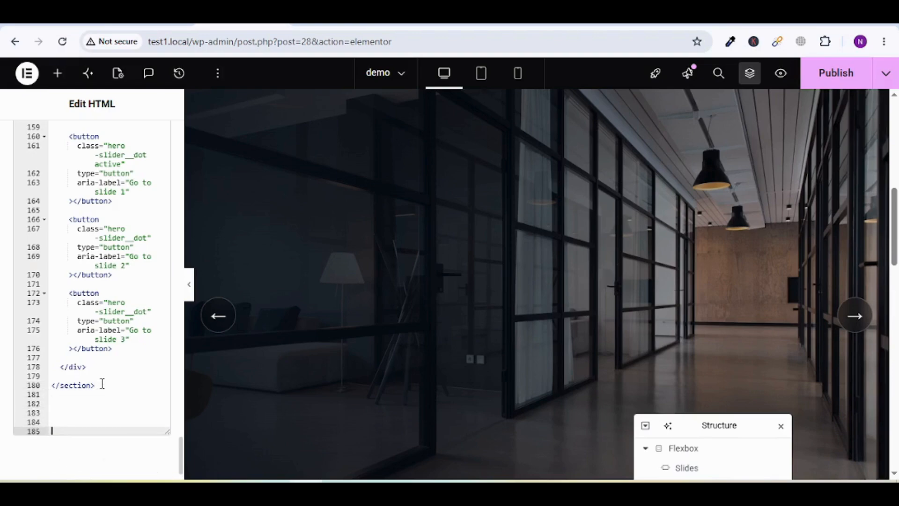
left_click(61, 402)
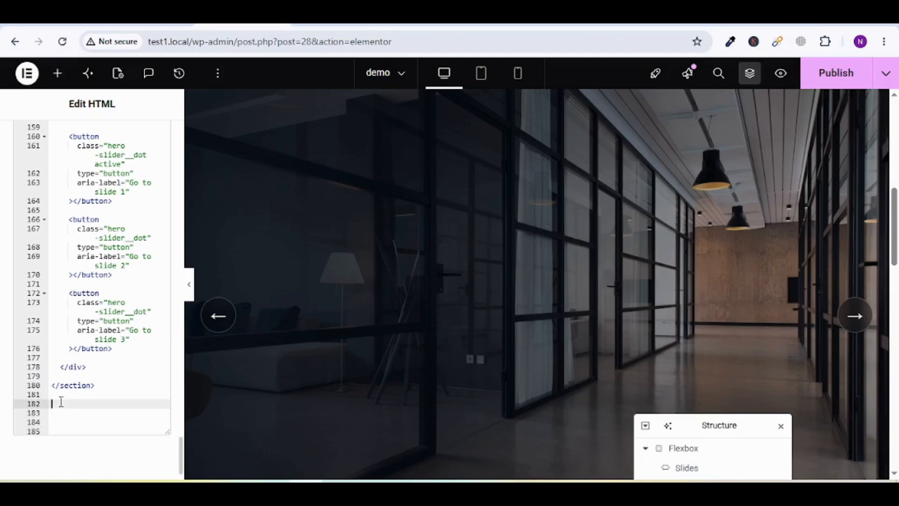
Add an empty <script></script> tag pair on line 182, below the closing </section> tag.
type("<>script")
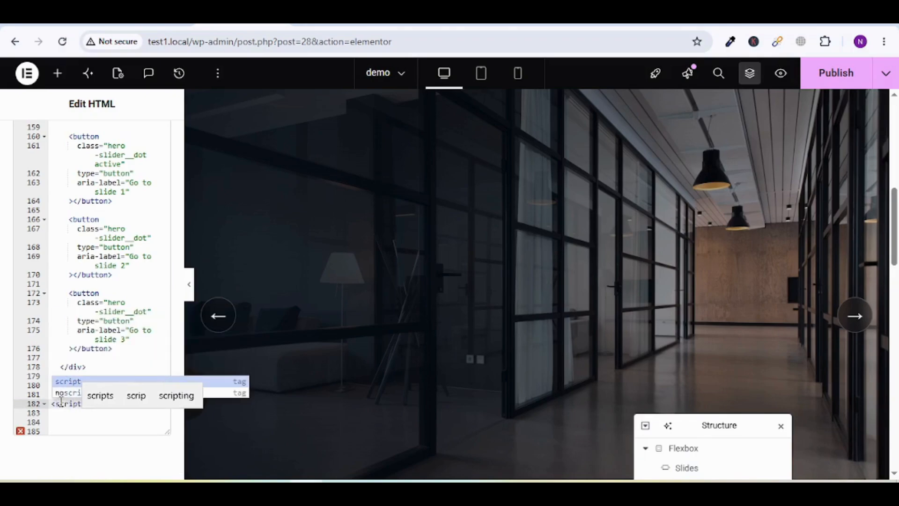
key("Right")
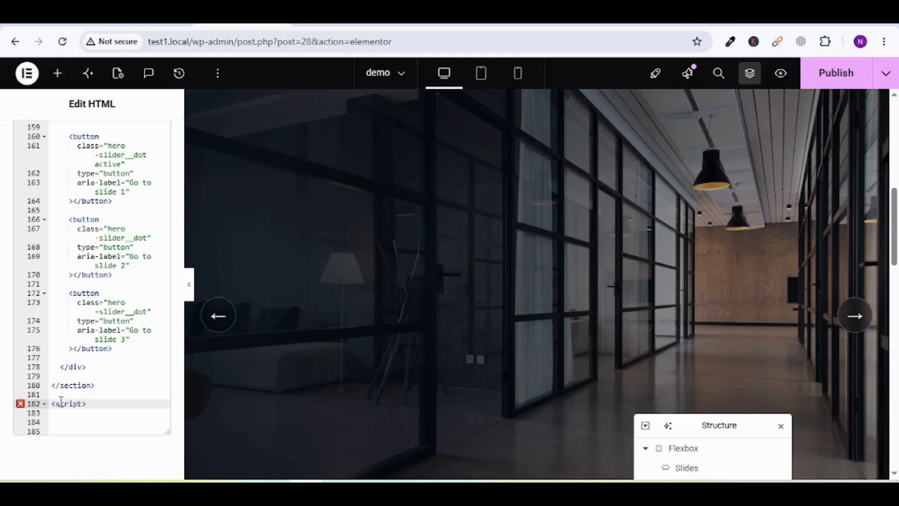
type("<script></script")
key("Right")
key("BackSpace")
key("BackSpace")
key("BackSpace")
type(">")
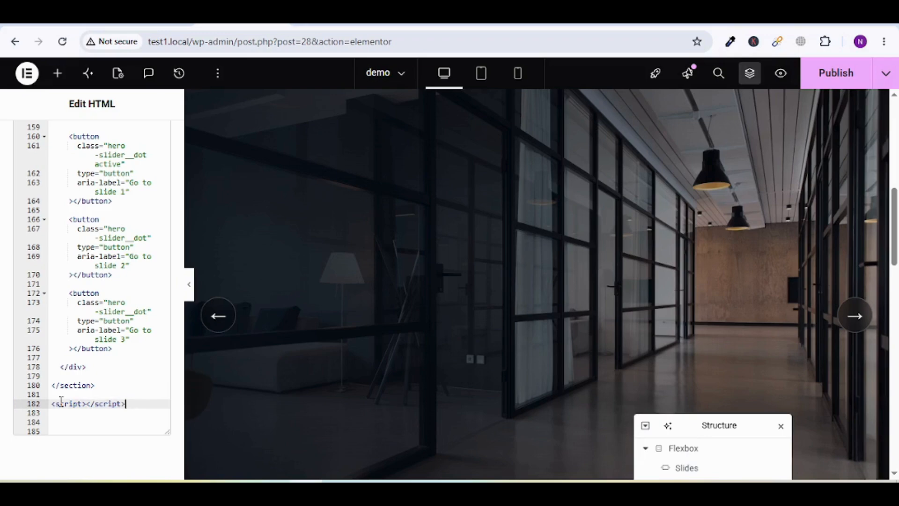
Paste the copied JavaScript between the opening and closing script tags and check its placement in the HTML code.
left_click(86, 403)
key("Return")
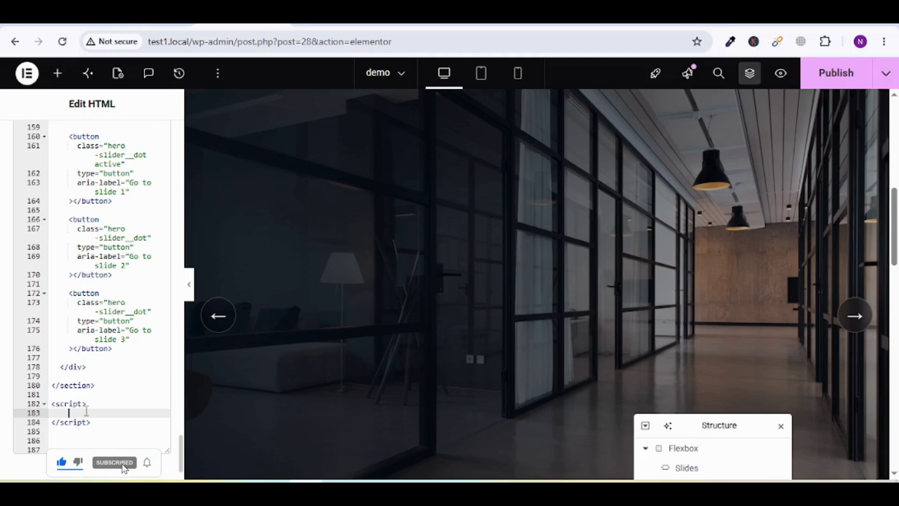
key("ctrl+v")
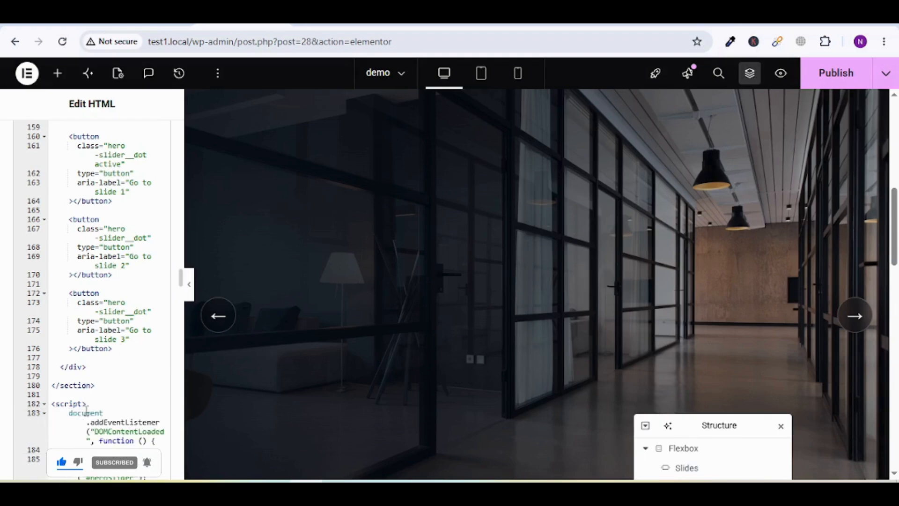
scroll(87, 411, "down", 5)
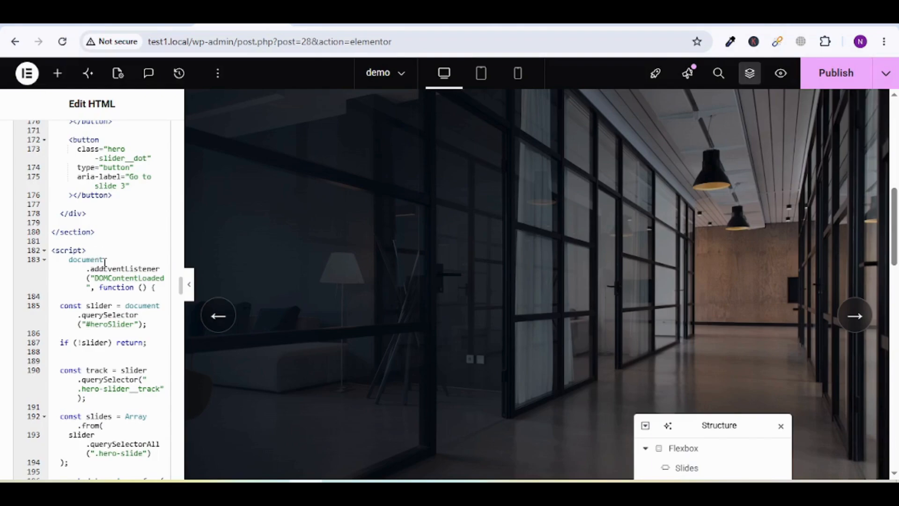
double_click(64, 253)
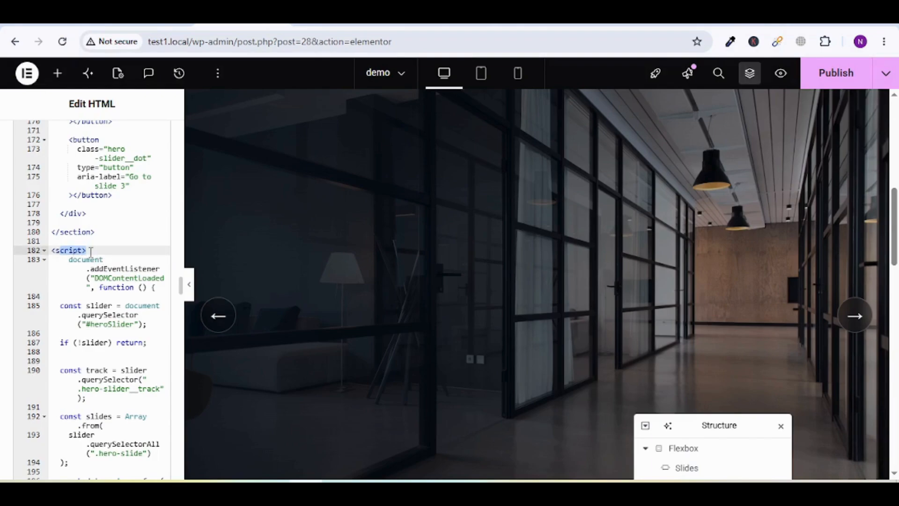
left_click(91, 252)
scroll(90, 252, "up", 1)
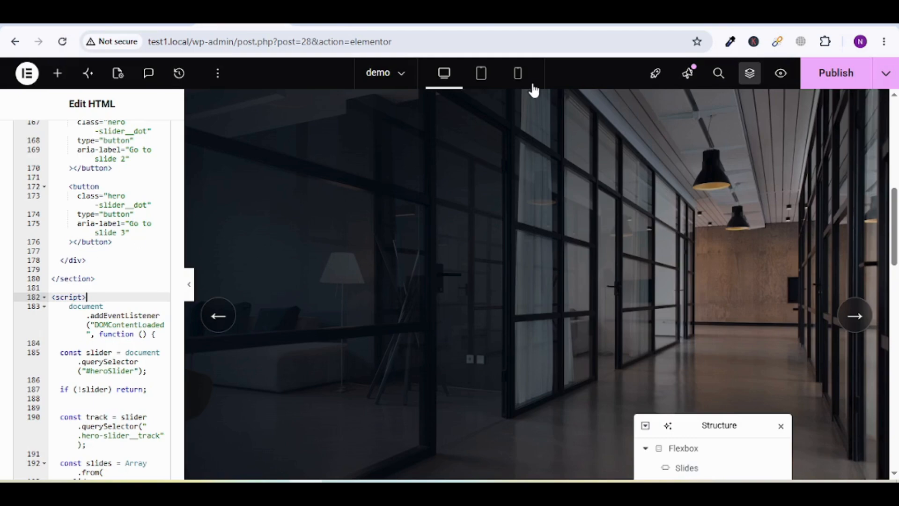
Publish the demo page and open its preview.
scroll(542, 234, "down", 3)
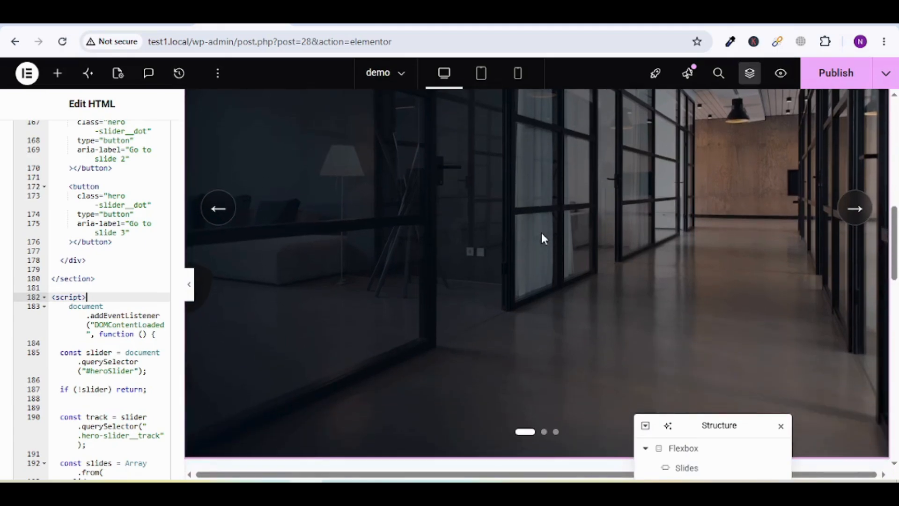
scroll(153, 280, "up", 3)
scroll(153, 280, "up", 5)
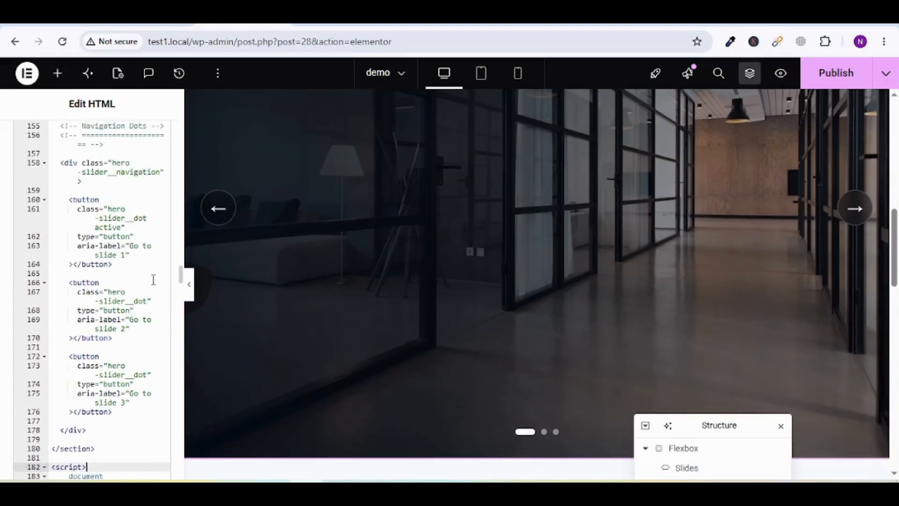
left_click(838, 87)
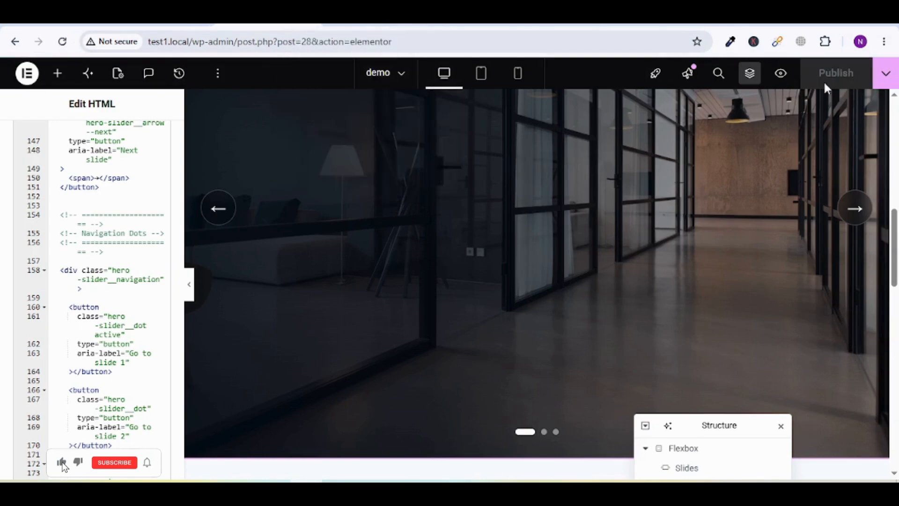
left_click(779, 74)
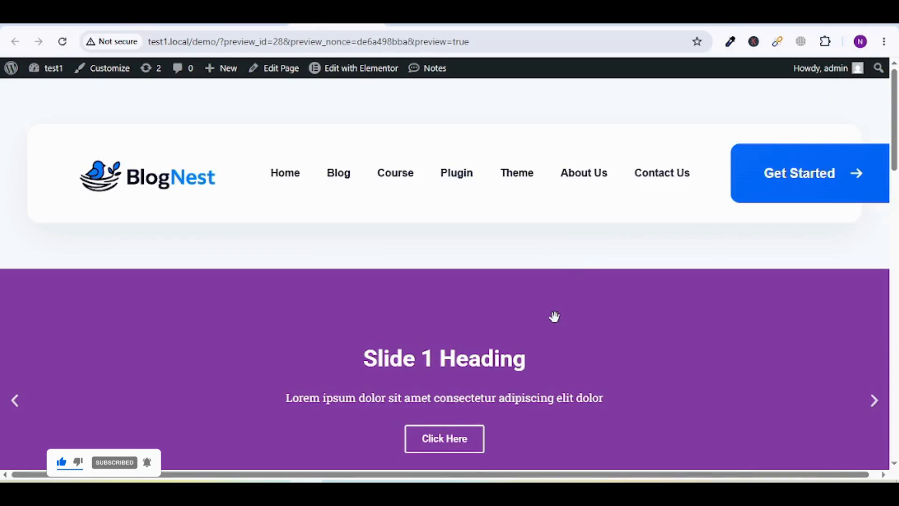
Test the Slides widget on the preview page by going back two slides and forward one.
scroll(552, 315, "down", 3)
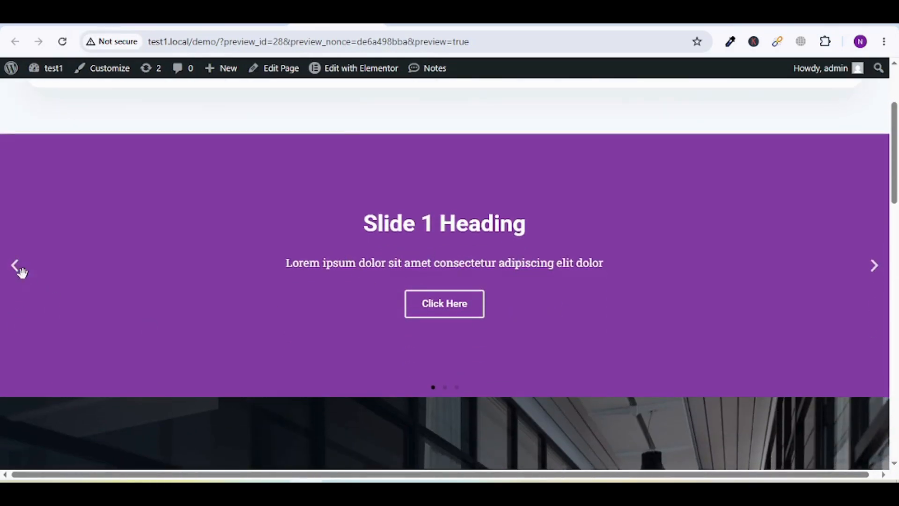
left_click(17, 269)
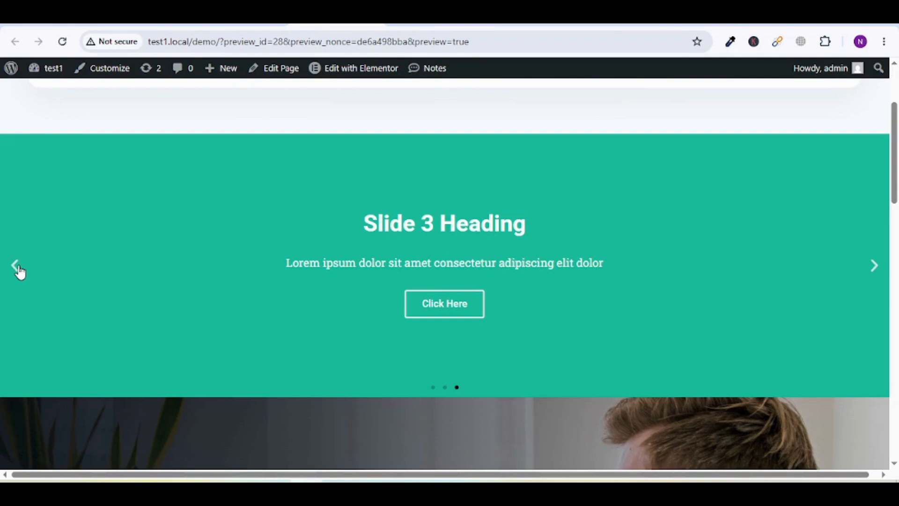
left_click(18, 267)
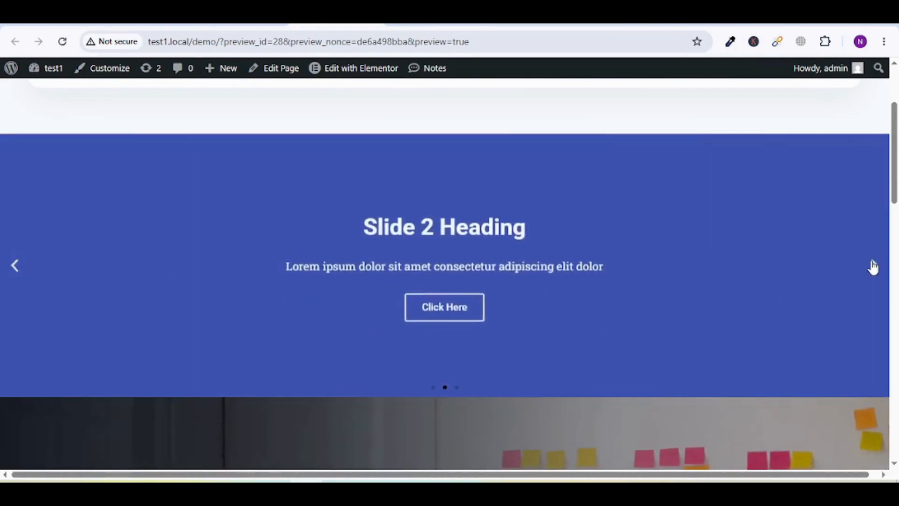
left_click(873, 266)
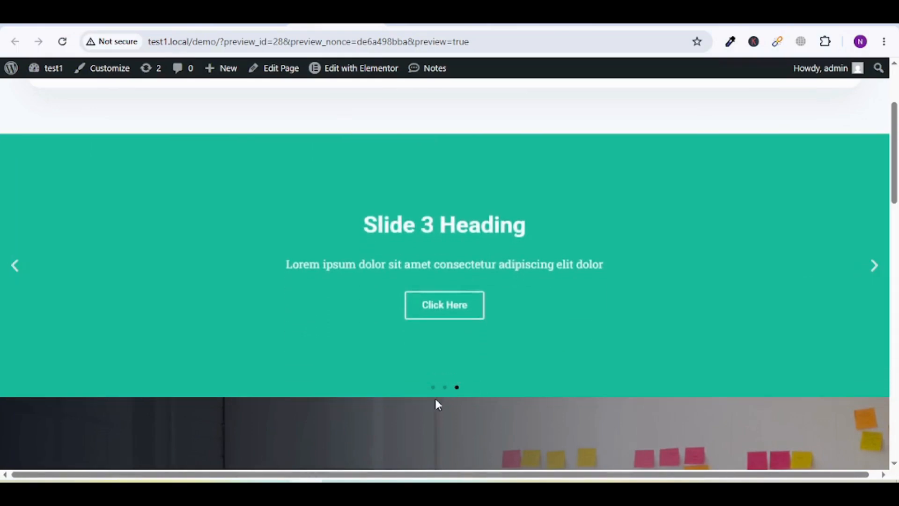
Test the custom hero slider's next arrow on the preview page and examine the slide's heading and text.
scroll(496, 252, "down", 5)
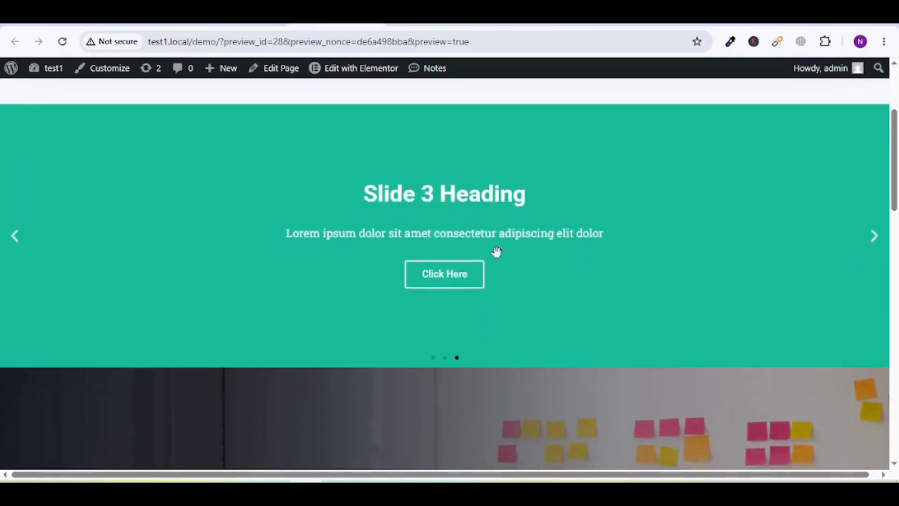
scroll(496, 252, "down", 2)
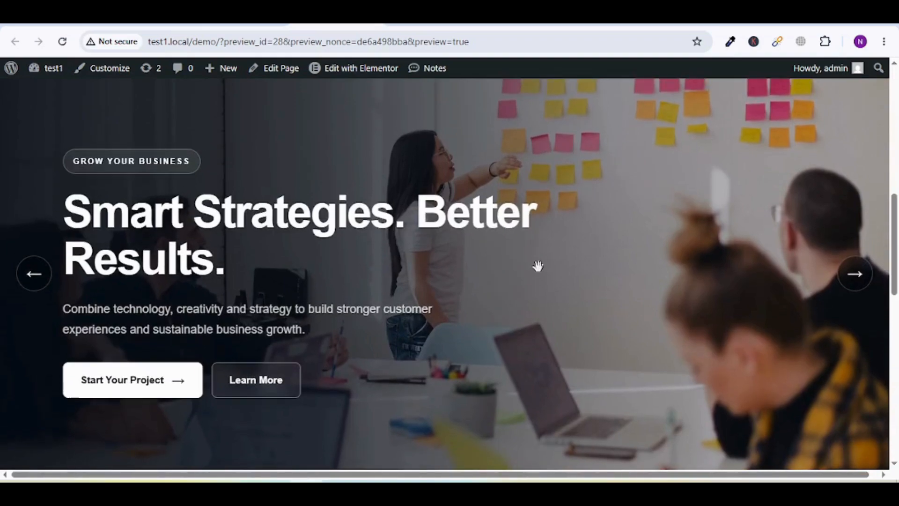
left_click(851, 283)
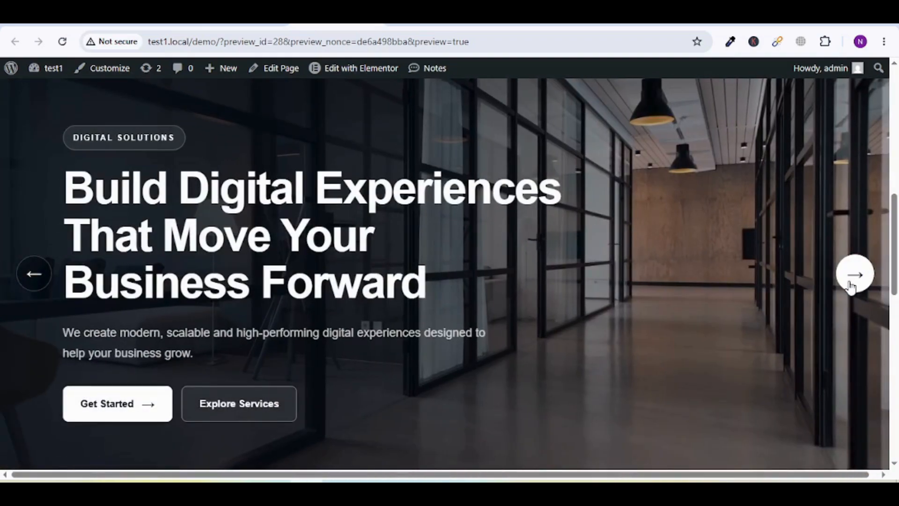
left_click(851, 284)
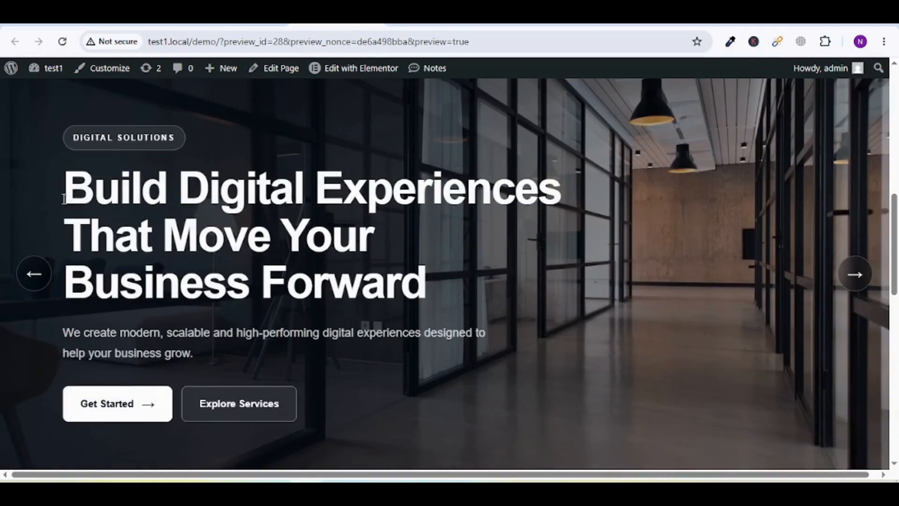
left_click_drag(64, 199, 245, 328)
left_click(182, 364)
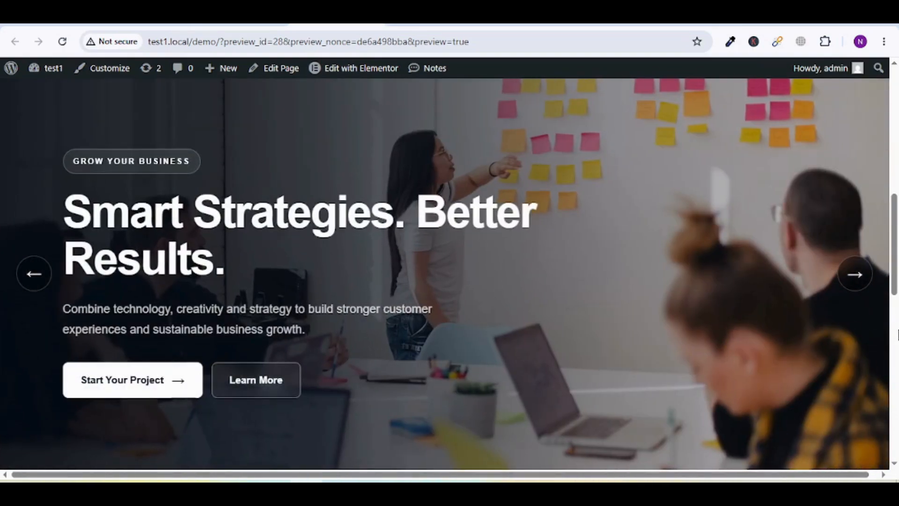
Inspect the preview page with the browser's developer tools and turn on responsive device emulation for the custom hero slider.
scroll(650, 285, "down", 2)
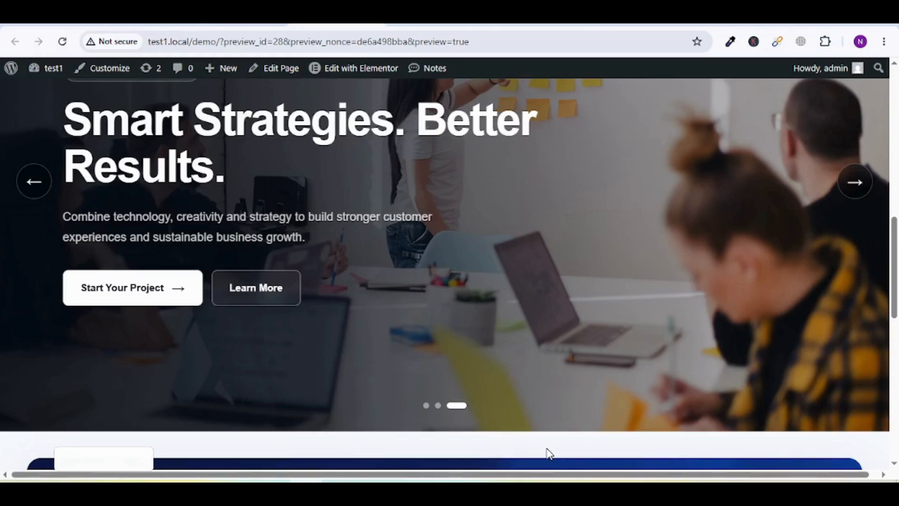
right_click(547, 260)
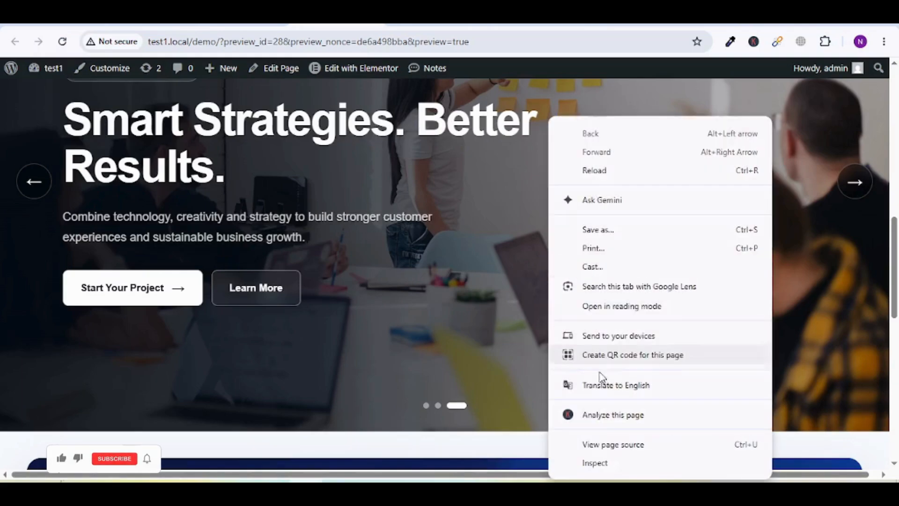
left_click(596, 464)
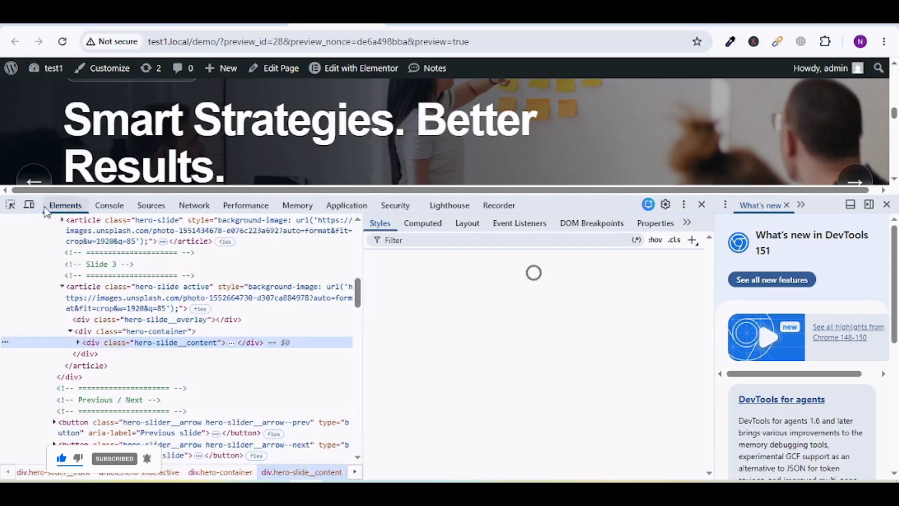
left_click(29, 204)
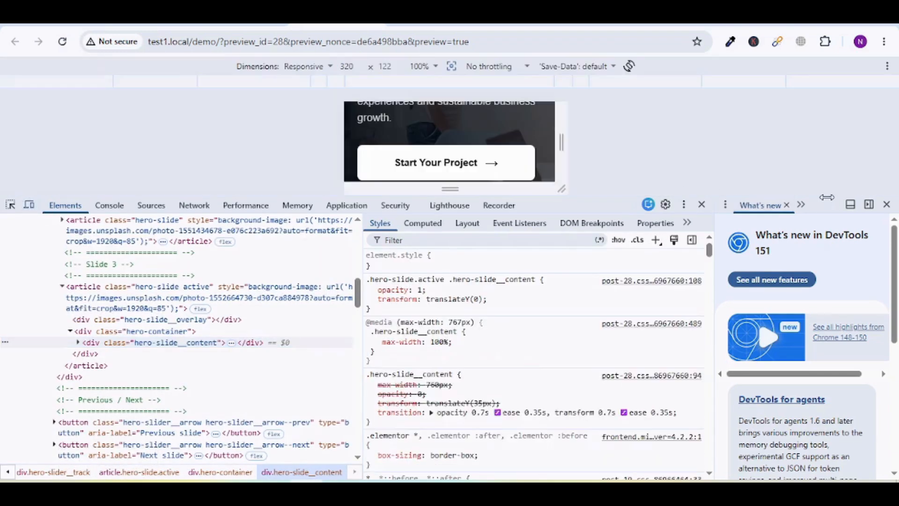
Dock the developer tools to the right side and examine the custom hero slider's layout at mobile width.
left_click(684, 204)
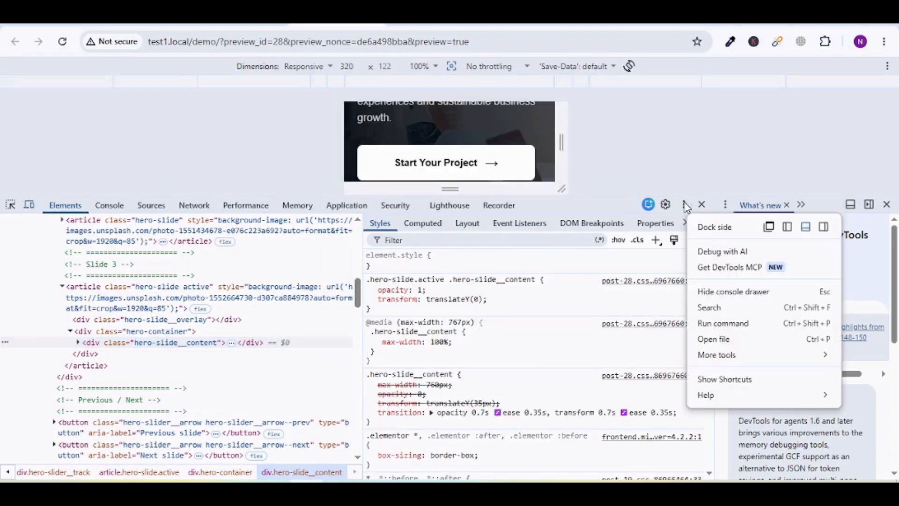
left_click(825, 227)
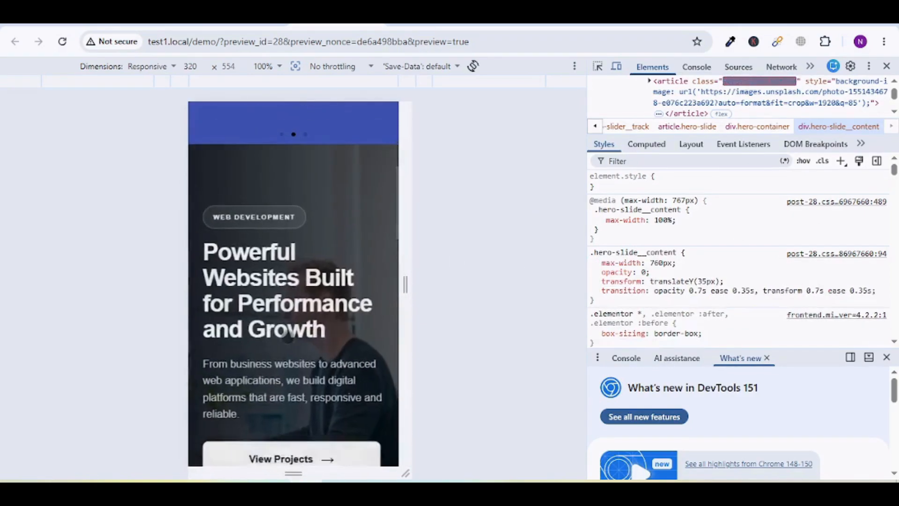
scroll(323, 309, "down", 2)
scroll(334, 305, "up", 1)
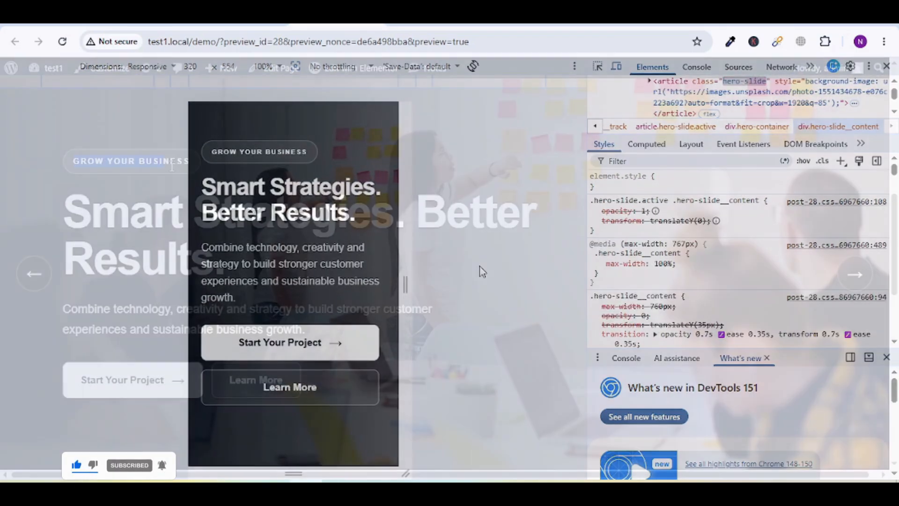
Examine the custom hero slider's heading, description and buttons in the desktop preview, highlighting the heading text.
left_click_drag(64, 187, 270, 323)
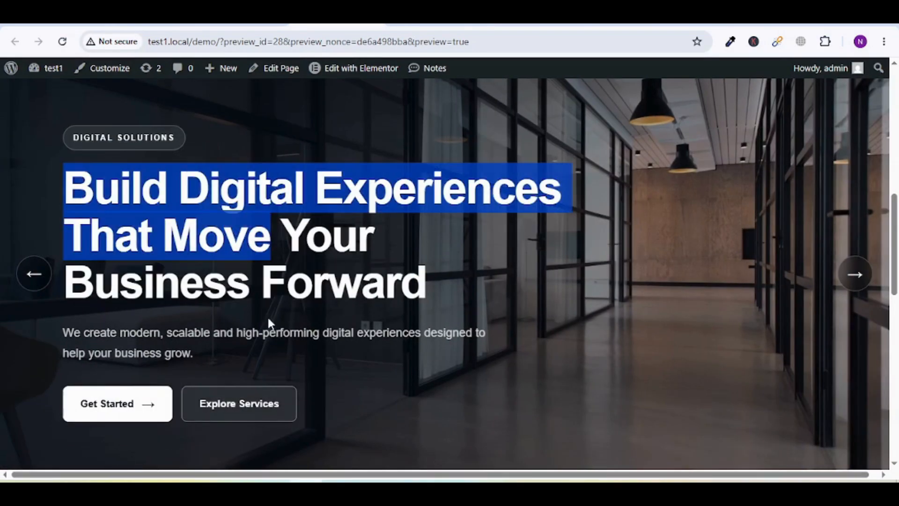
left_click(197, 329)
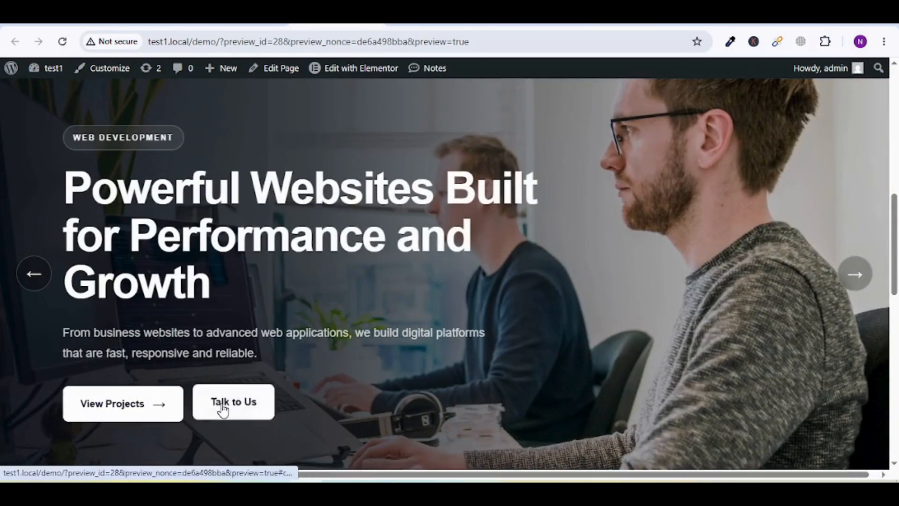